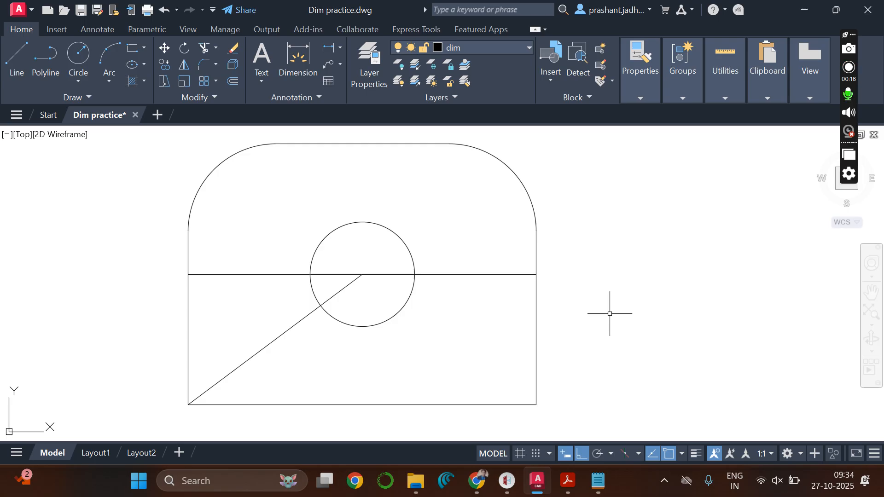
# - Place a trial linear dimension between the horizontal centre line's right end and the outline's lower-right corner, and delete it
pyautogui.click(334, 48)
pyautogui.click(536, 275)
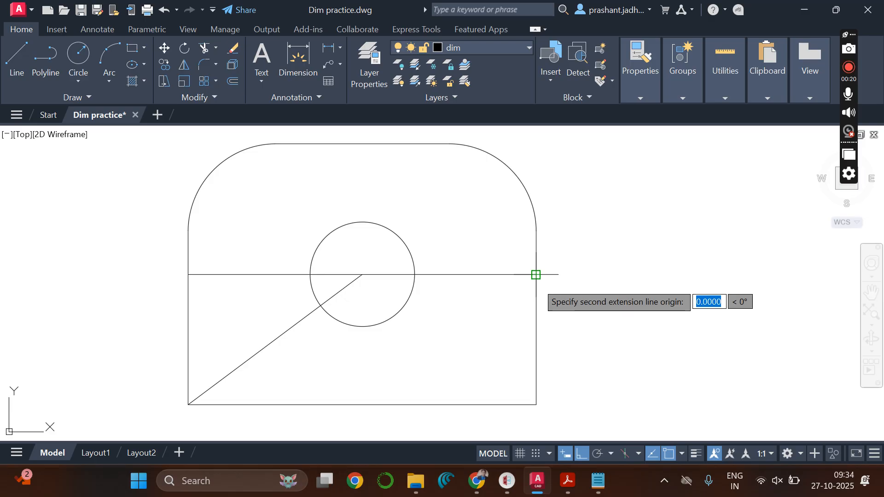
pyautogui.click(536, 405)
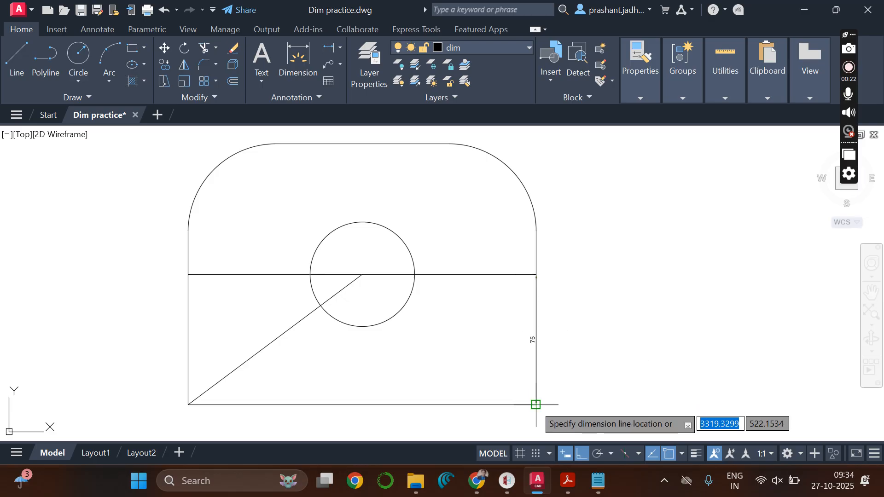
pyautogui.click(582, 386)
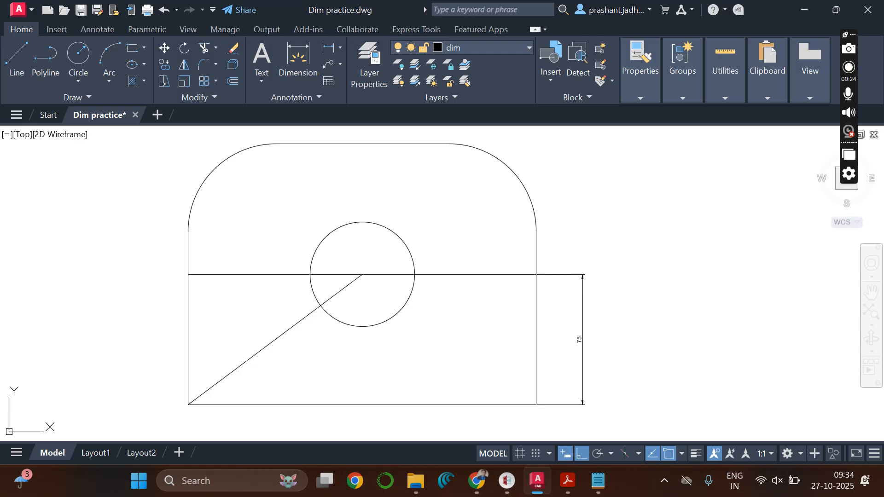
pyautogui.click(582, 344)
pyautogui.press('Delete')
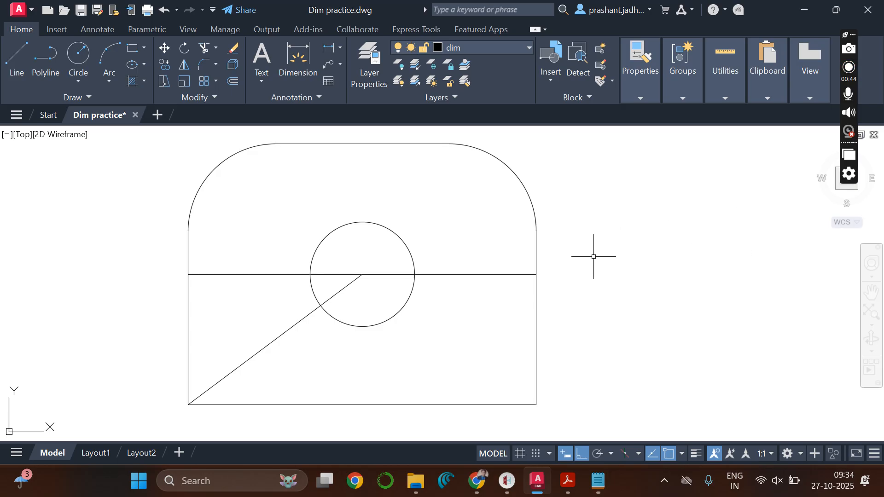
# - Create a new dimension style based on ISO-25 for all dimensions, using the author's first name as the style name
pyautogui.write('d')
pyautogui.press('Return')
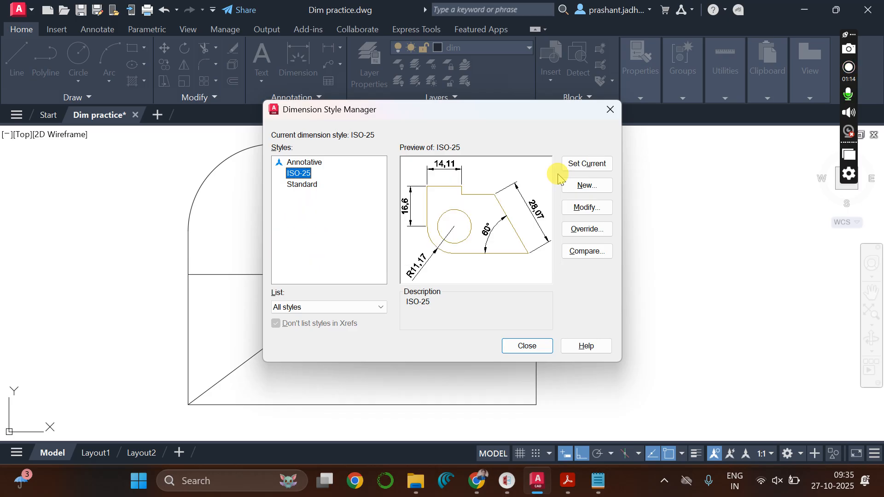
pyautogui.click(587, 187)
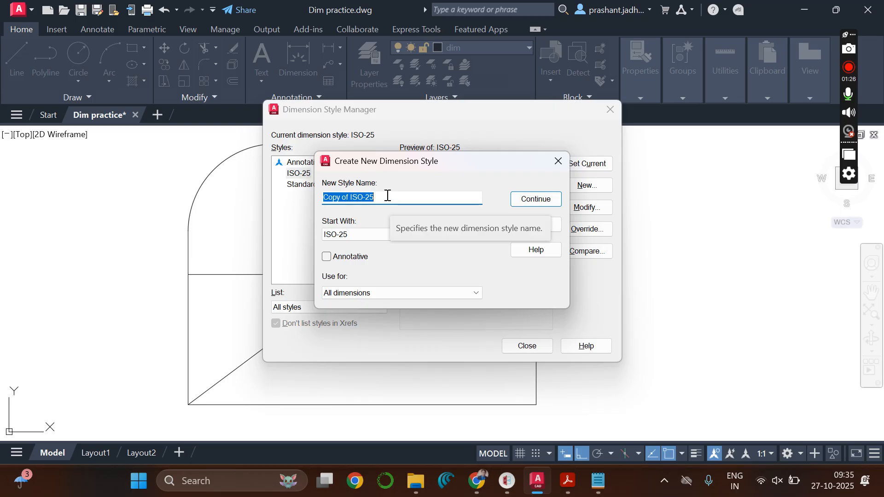
pyautogui.press('BackSpace')
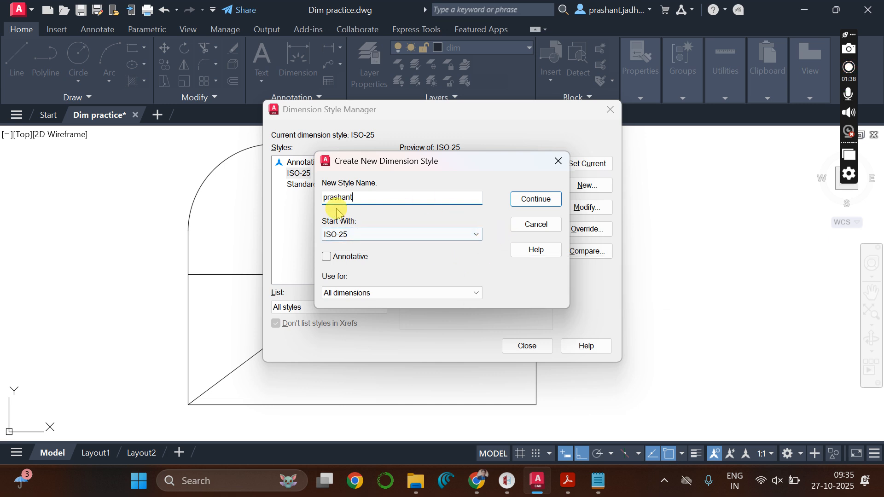
pyautogui.click(533, 200)
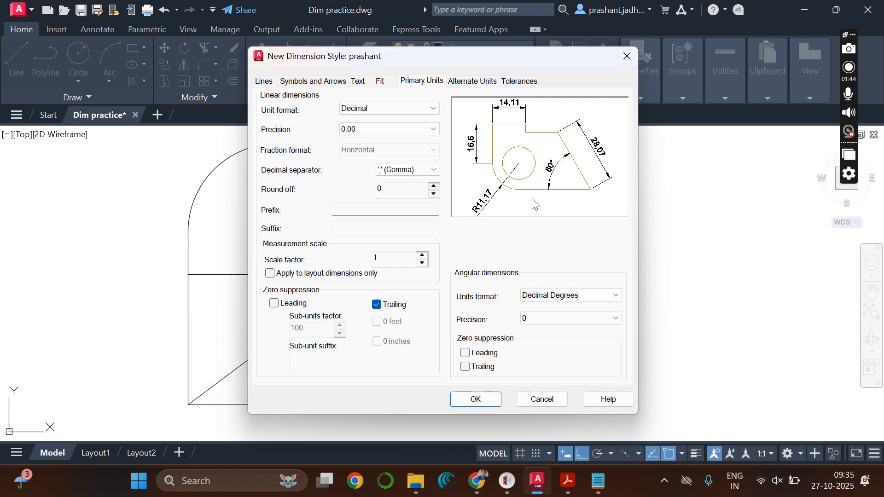
# - Set the new style's dimension line color to Blue and its extension line color to Magenta
pyautogui.click(264, 81)
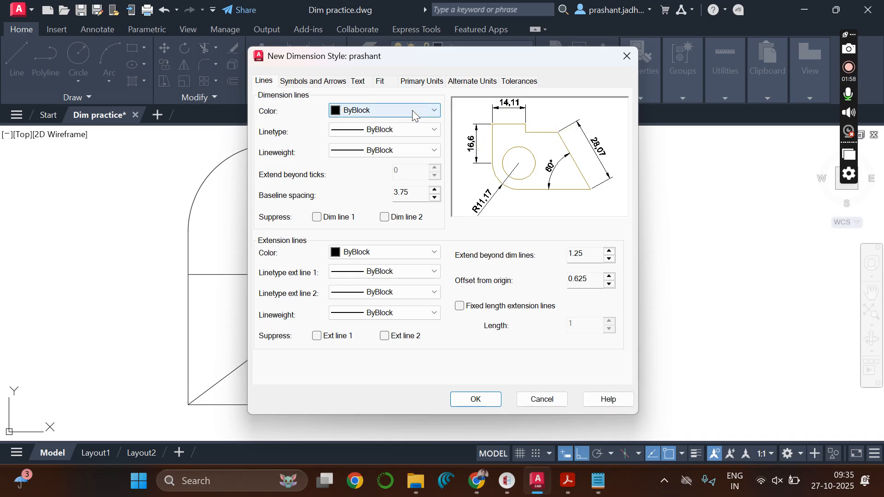
pyautogui.click(429, 112)
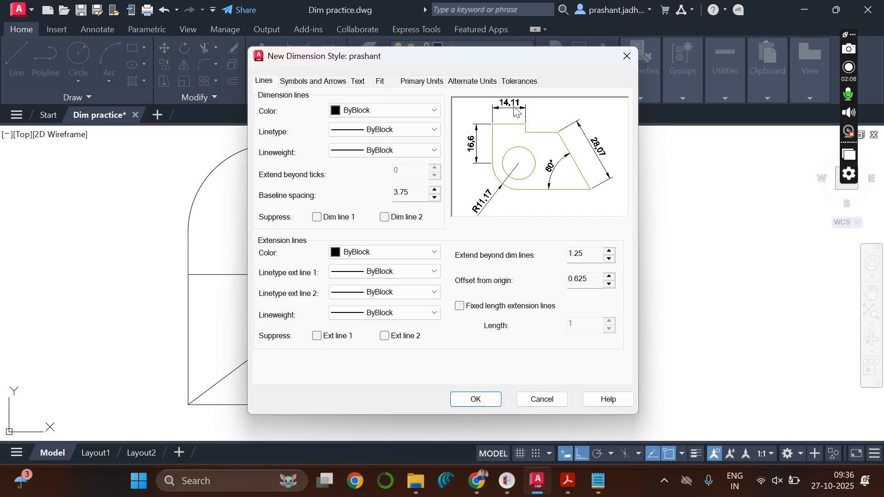
pyautogui.click(404, 112)
pyautogui.click(381, 202)
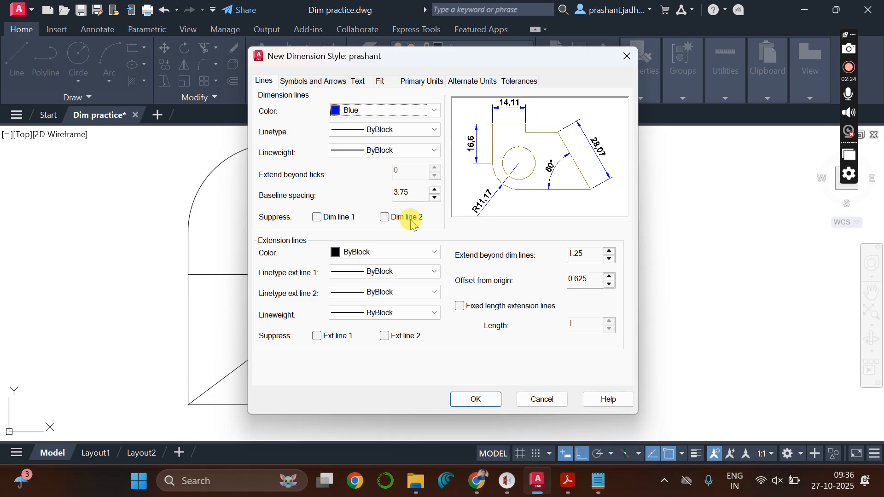
pyautogui.click(383, 253)
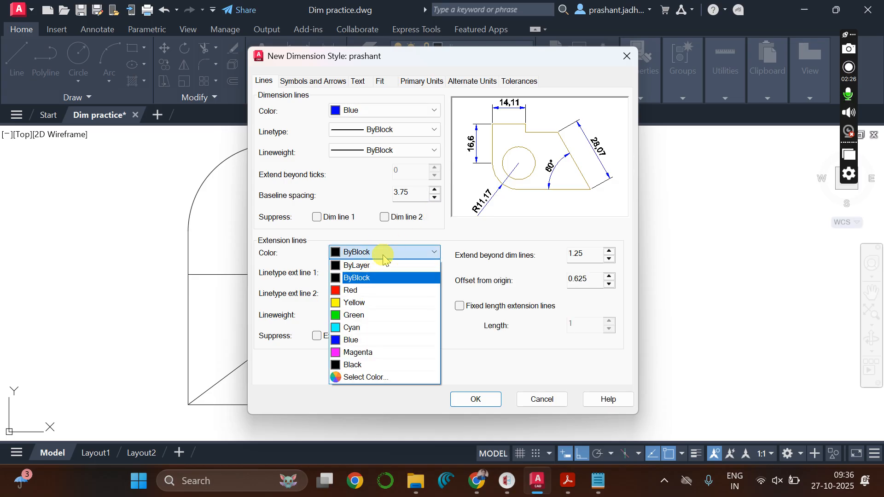
pyautogui.click(359, 354)
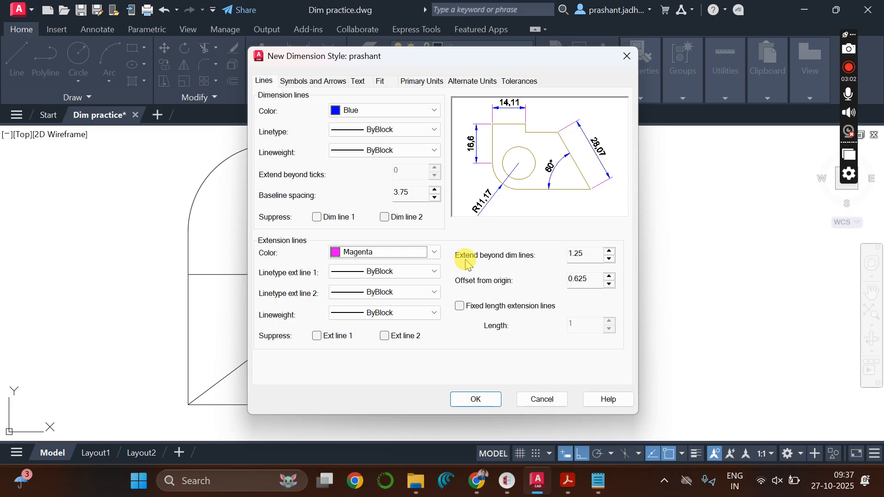
# - Set the extension lines to extend 2.5 beyond the dimension lines and to be offset 2.5 from the origin
pyautogui.click(592, 253)
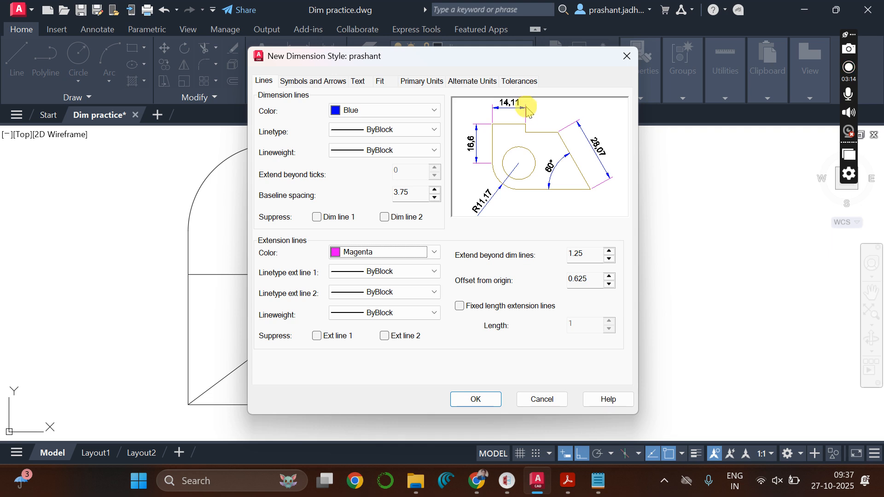
pyautogui.click(591, 254)
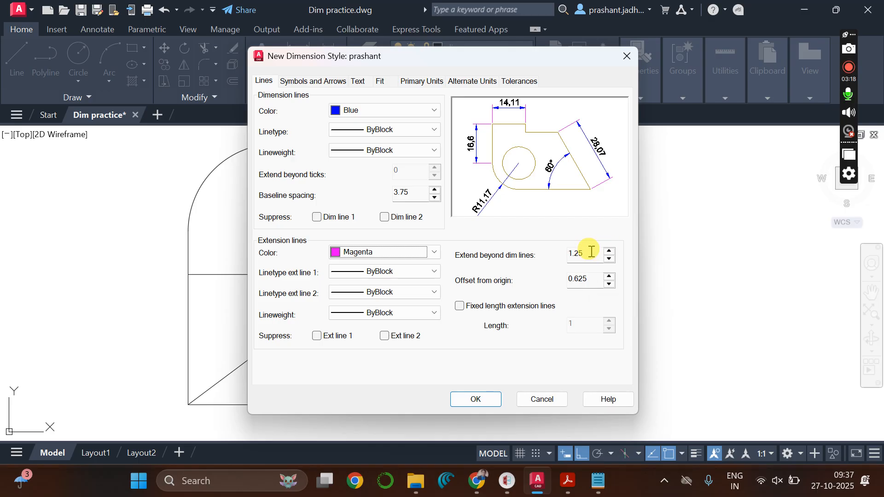
pyautogui.moveTo(590, 252); pyautogui.dragTo(551, 256)
pyautogui.write('2.')
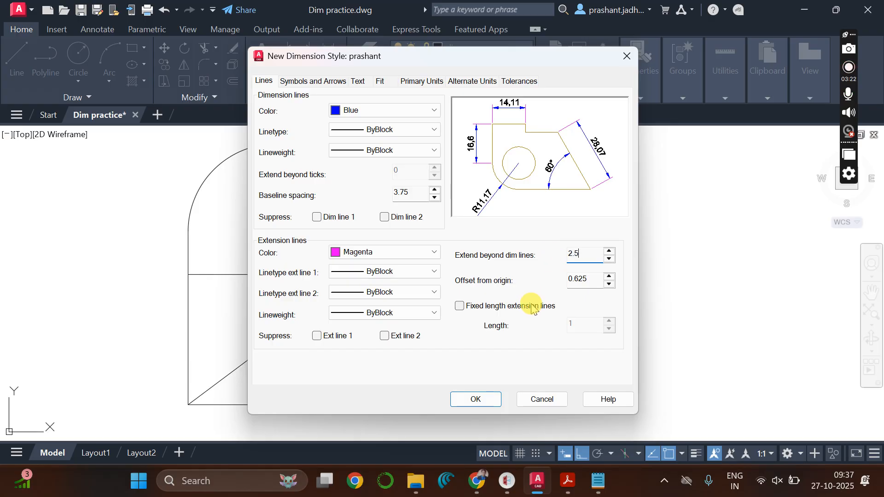
pyautogui.press('Tab')
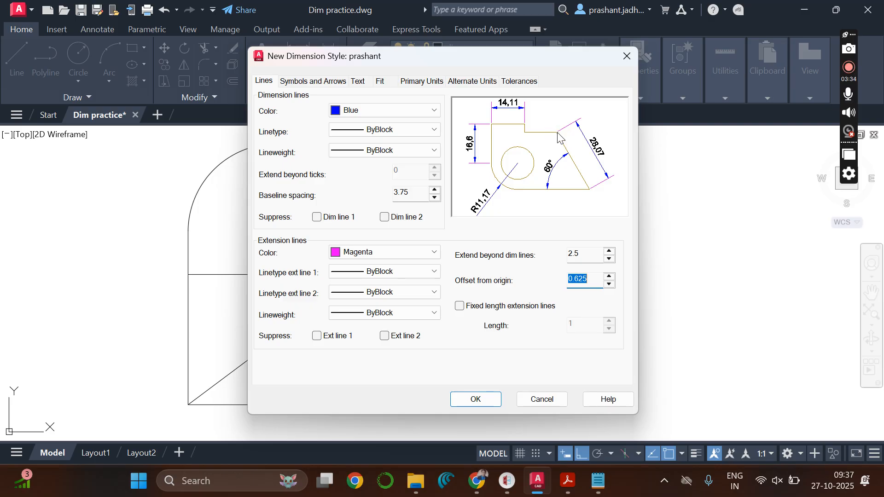
pyautogui.doubleClick(581, 279)
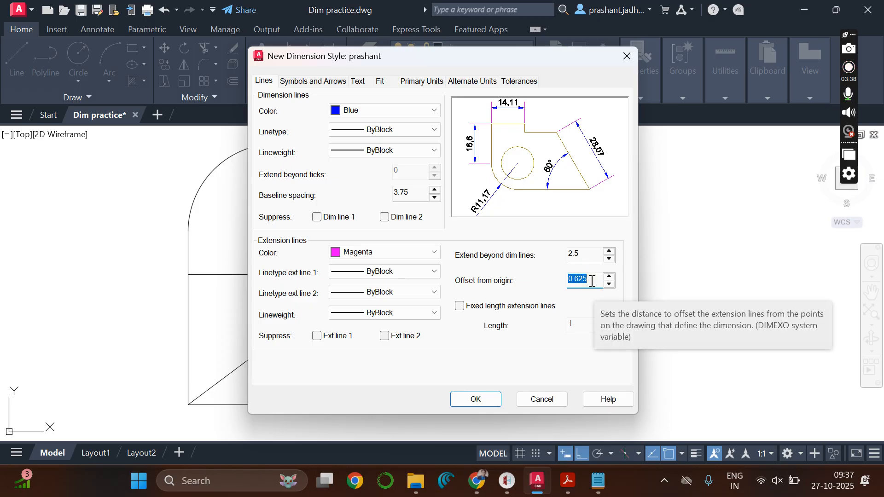
pyautogui.write('2.5')
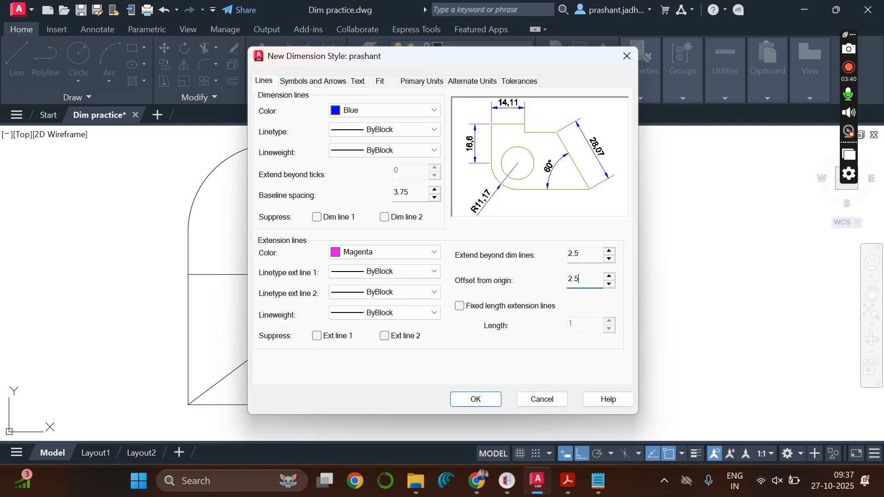
pyautogui.press('Tab')
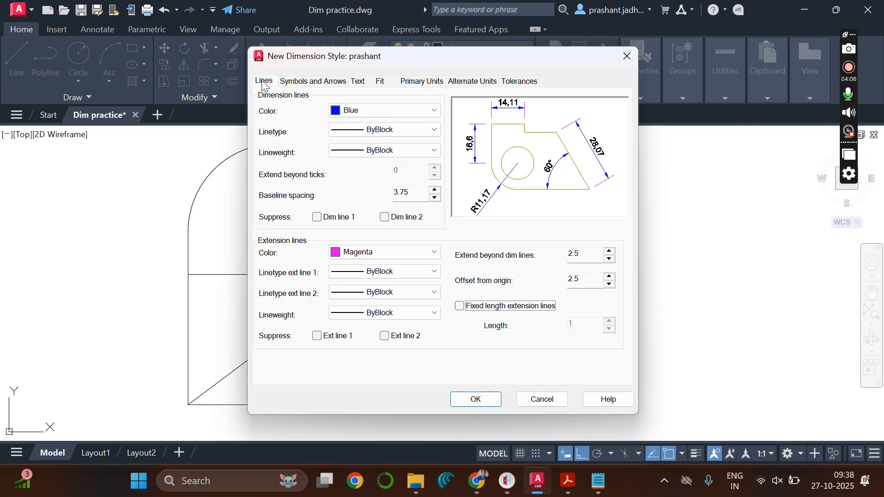
# - Set the arrow size of the new dimension style to 5
pyautogui.click(302, 76)
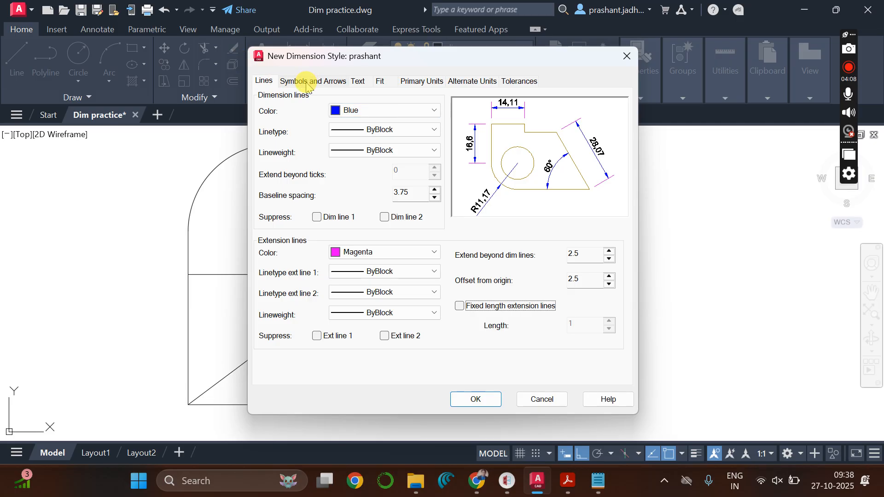
pyautogui.click(307, 84)
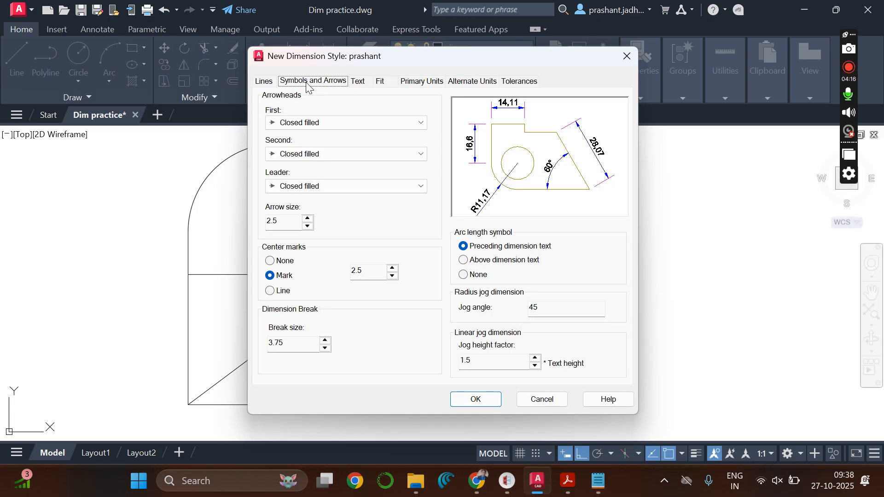
pyautogui.doubleClick(285, 220)
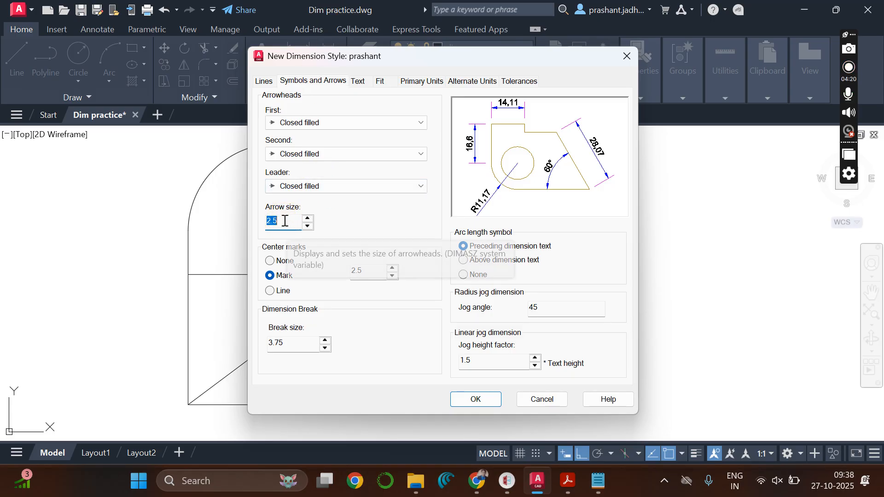
pyautogui.write('5')
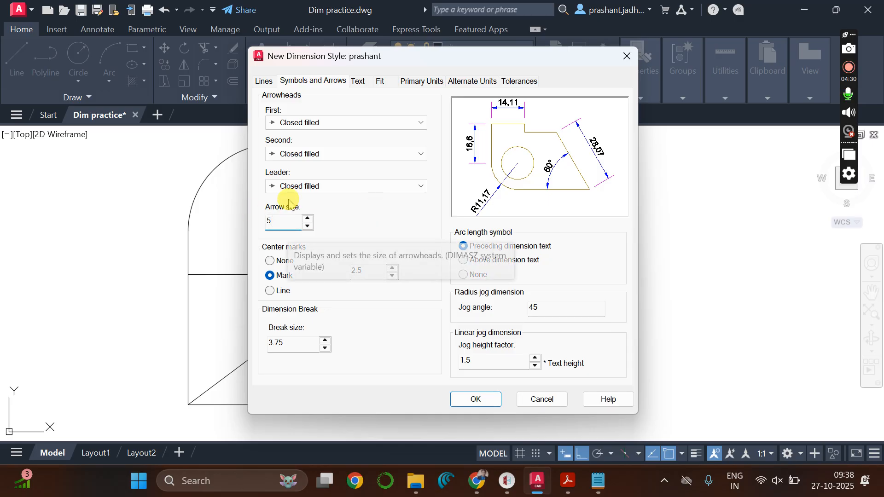
pyautogui.click(284, 221)
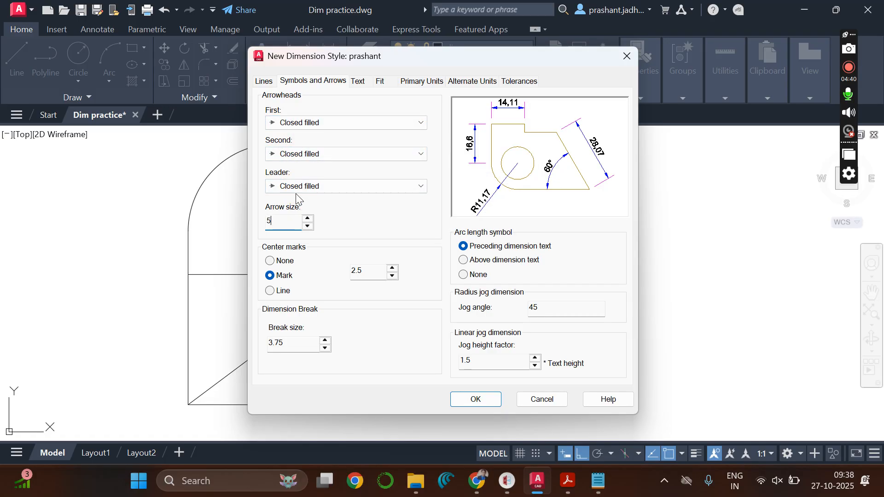
# - Change the font of the Standard text style used by the dimensions to txt.shx and apply it
pyautogui.click(359, 81)
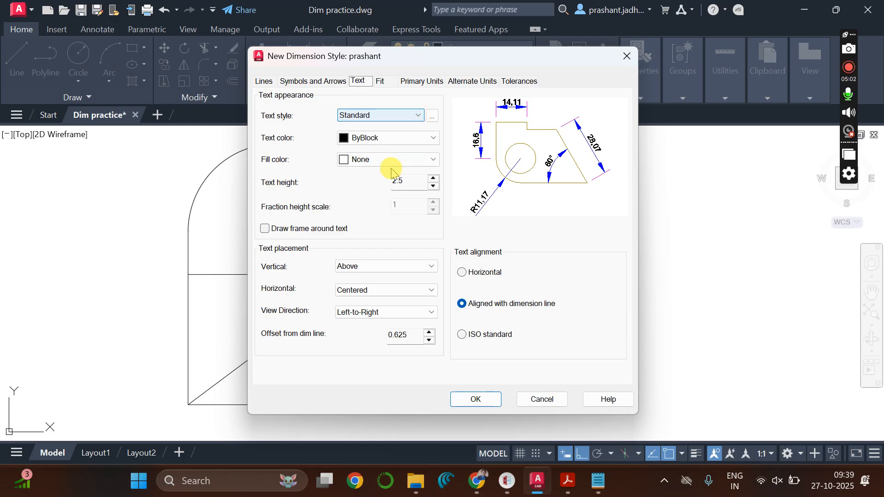
pyautogui.click(433, 116)
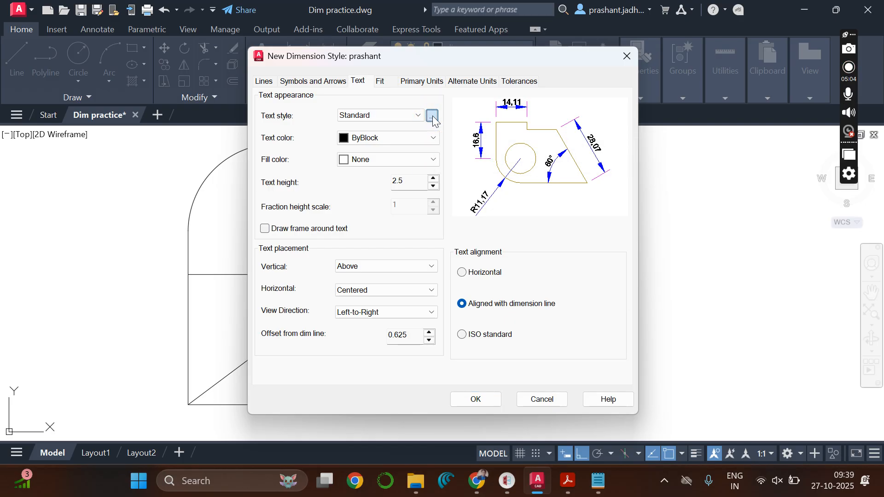
pyautogui.click(433, 116)
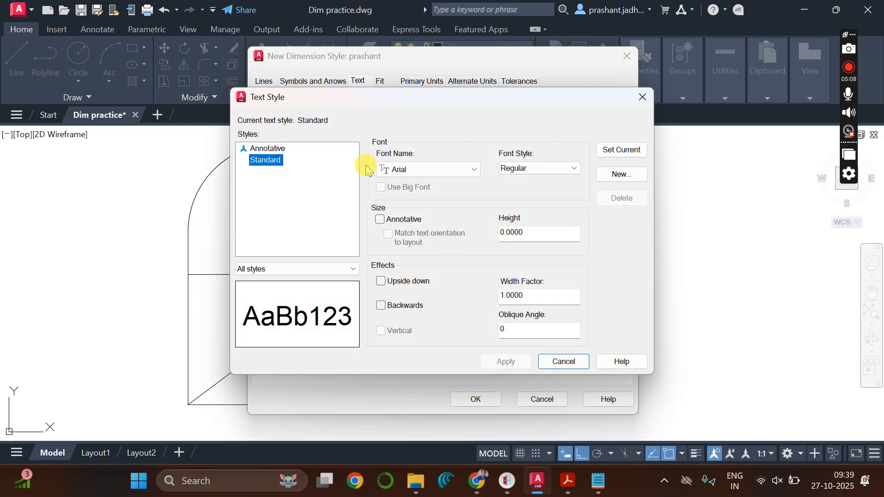
pyautogui.click(474, 173)
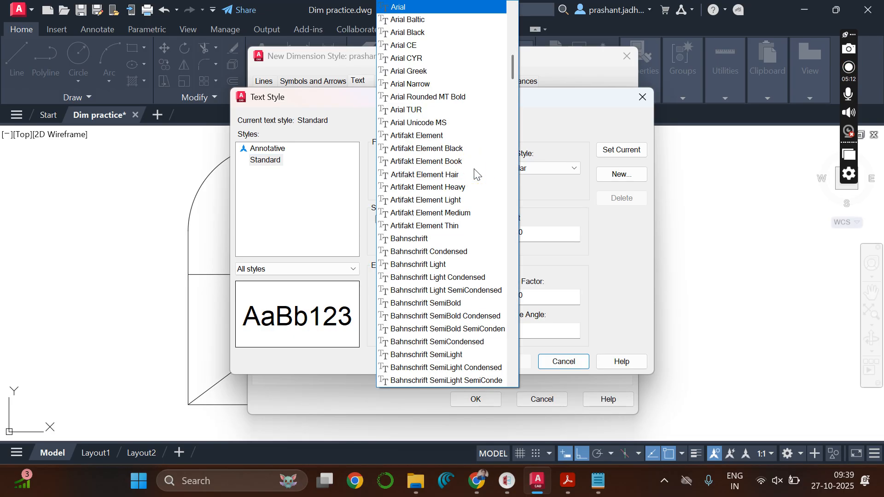
pyautogui.moveTo(511, 71); pyautogui.dragTo(544, 360)
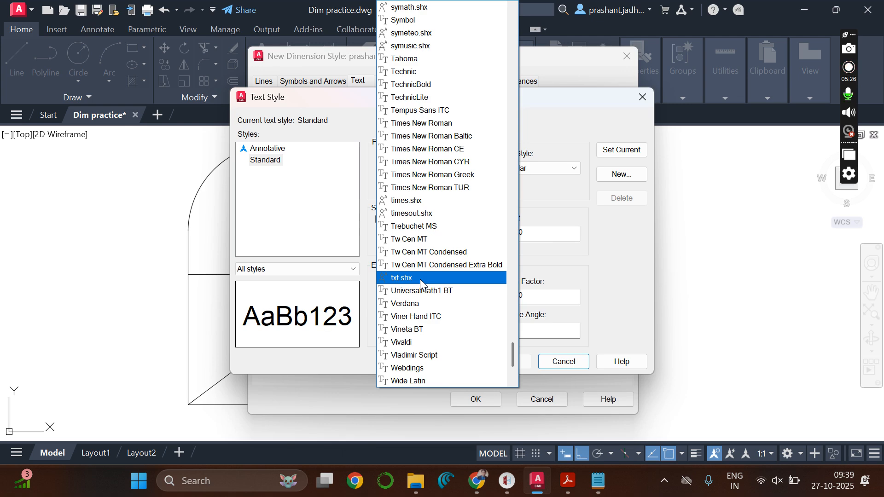
pyautogui.click(429, 278)
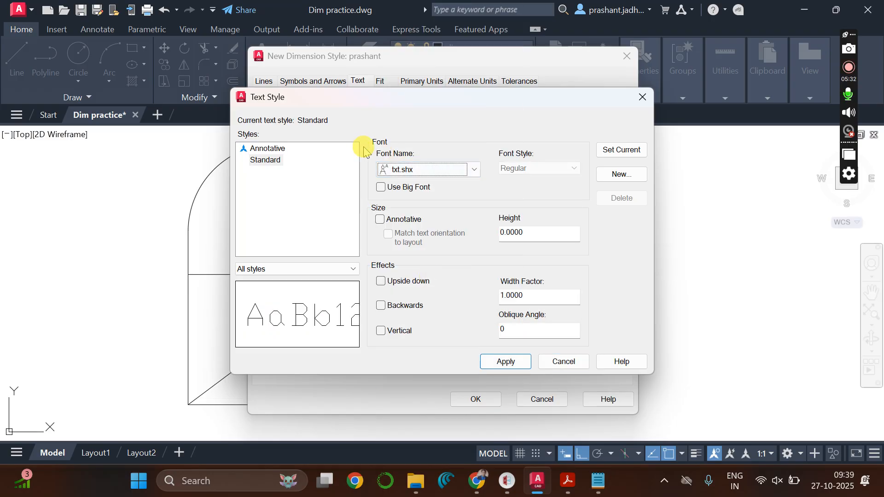
pyautogui.click(508, 363)
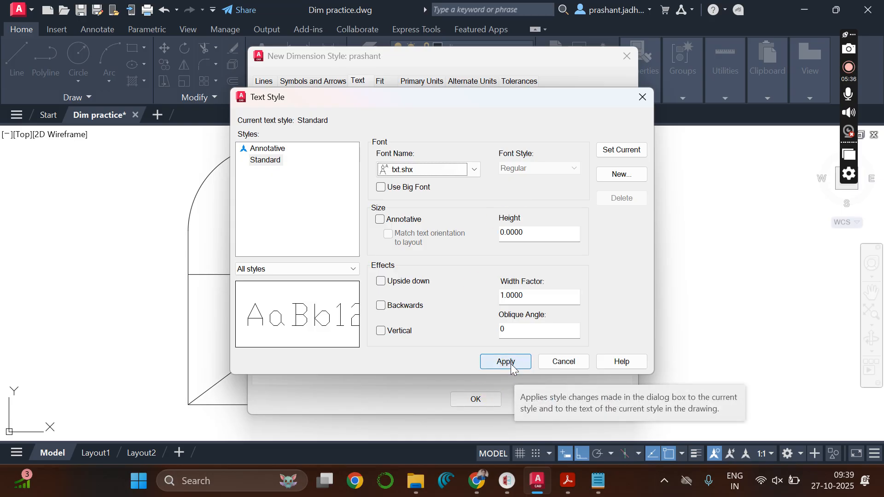
pyautogui.click(511, 366)
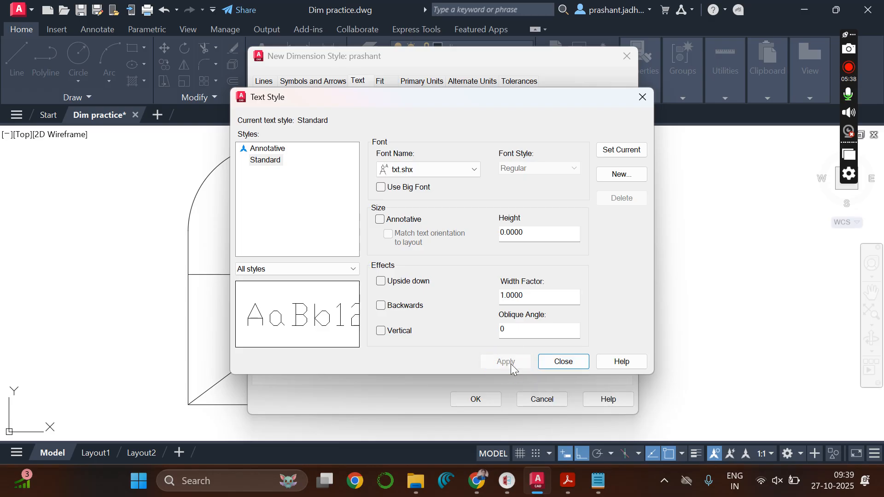
pyautogui.click(565, 363)
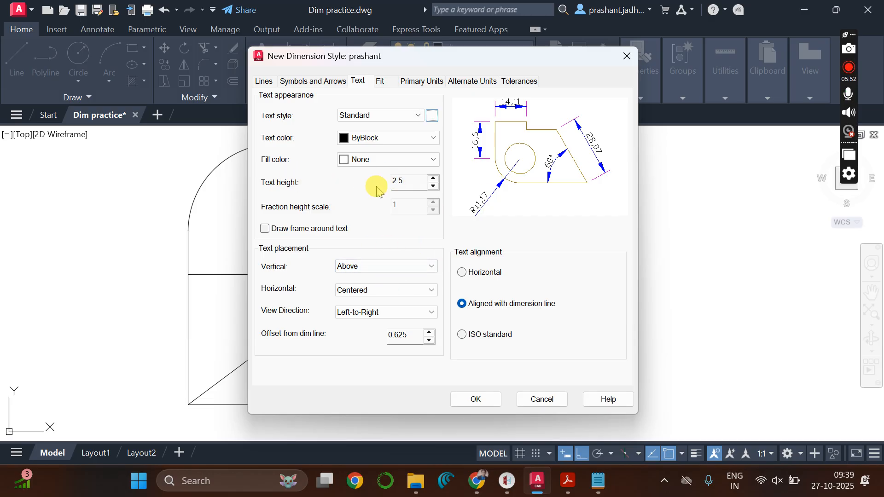
# - Set the dimension text height to 5 and its offset from the dimension line to 2.5, with ISO standard alignment
pyautogui.moveTo(412, 180); pyautogui.dragTo(386, 180)
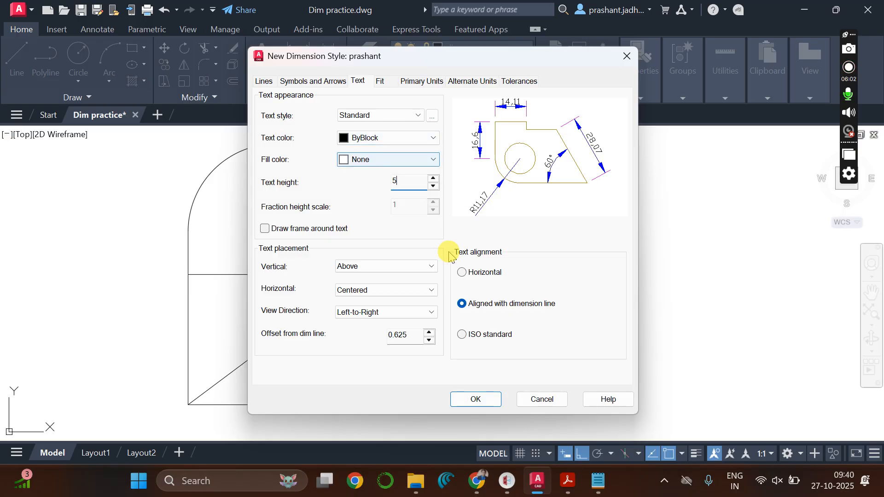
pyautogui.click(406, 186)
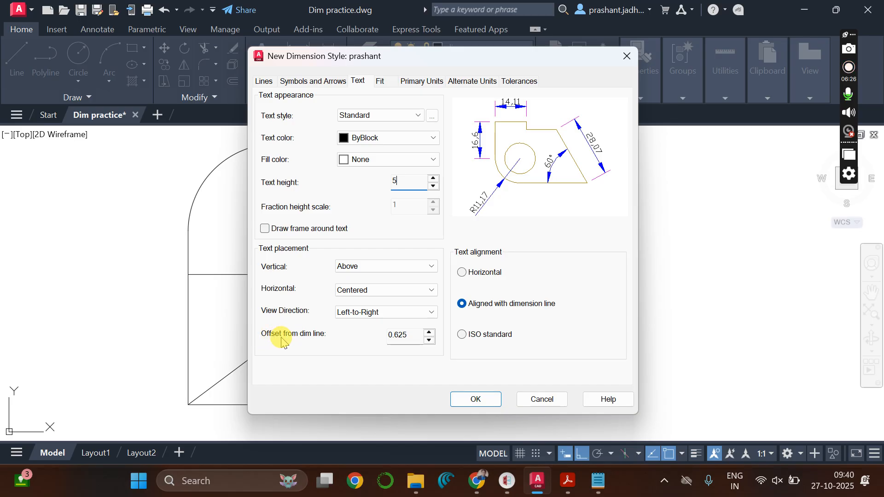
pyautogui.click(416, 339)
pyautogui.press('BackSpace')
pyautogui.press('BackSpace')
pyautogui.press('BackSpace')
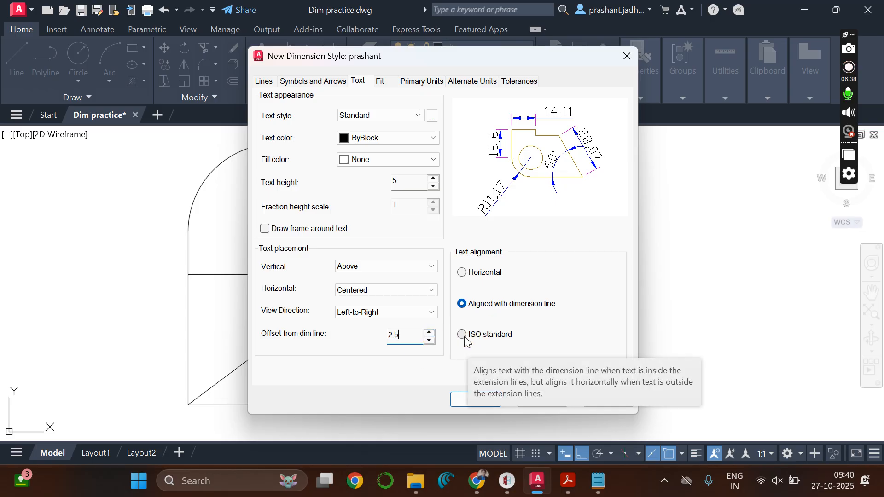
pyautogui.click(464, 339)
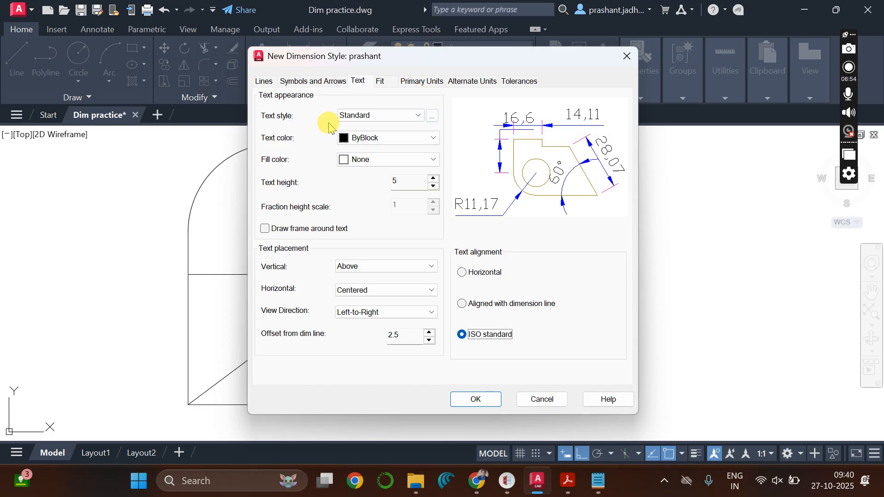
pyautogui.click(420, 116)
pyautogui.click(419, 116)
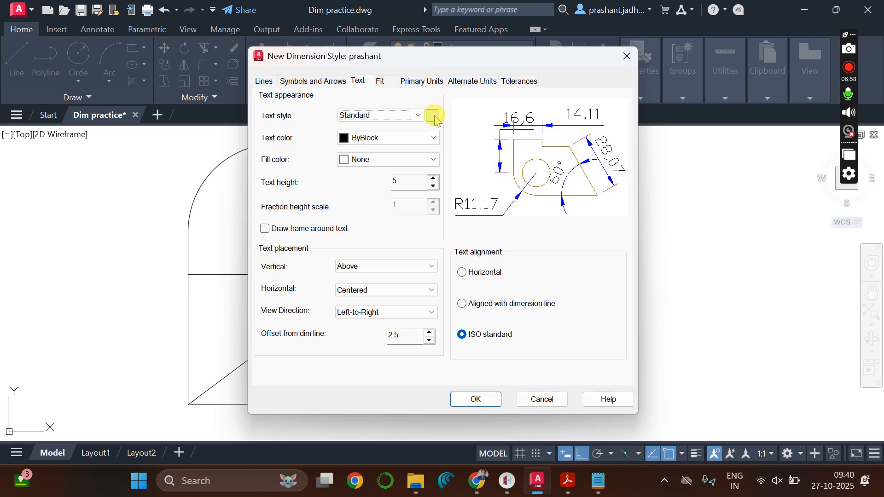
pyautogui.click(432, 116)
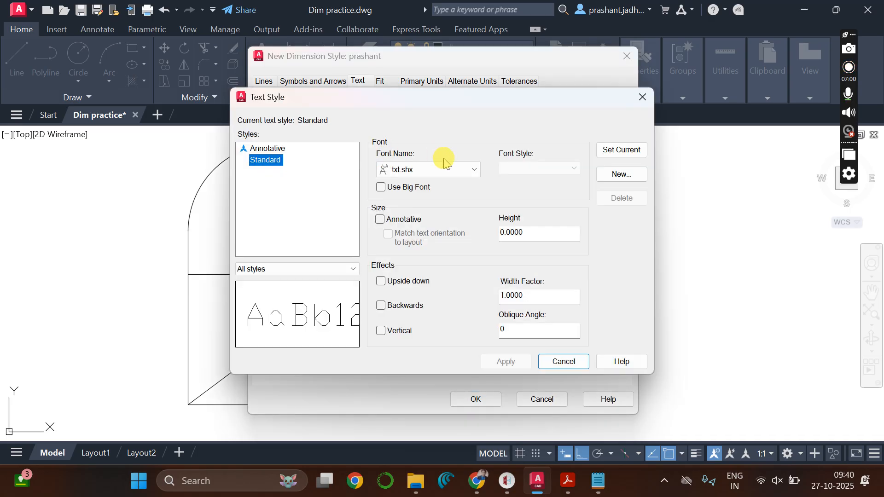
pyautogui.click(564, 362)
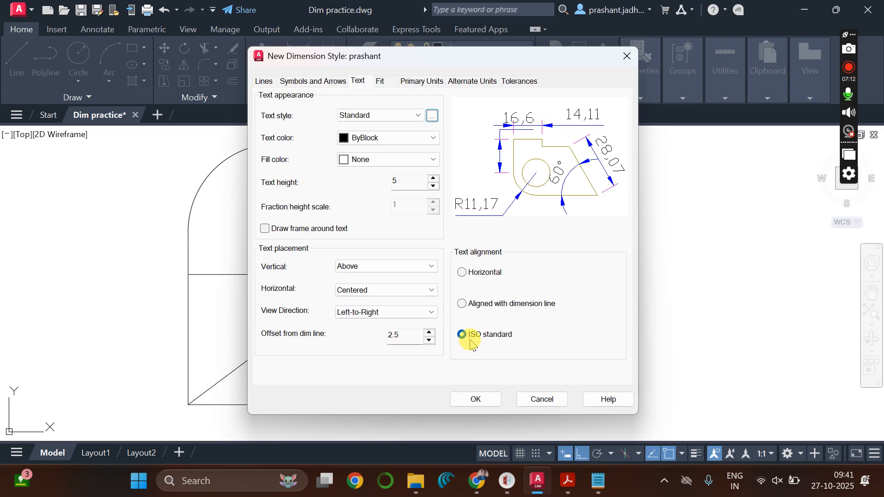
# - Set the linear dimension precision to 0 and the decimal separator to Period in the new style's primary units
pyautogui.click(383, 83)
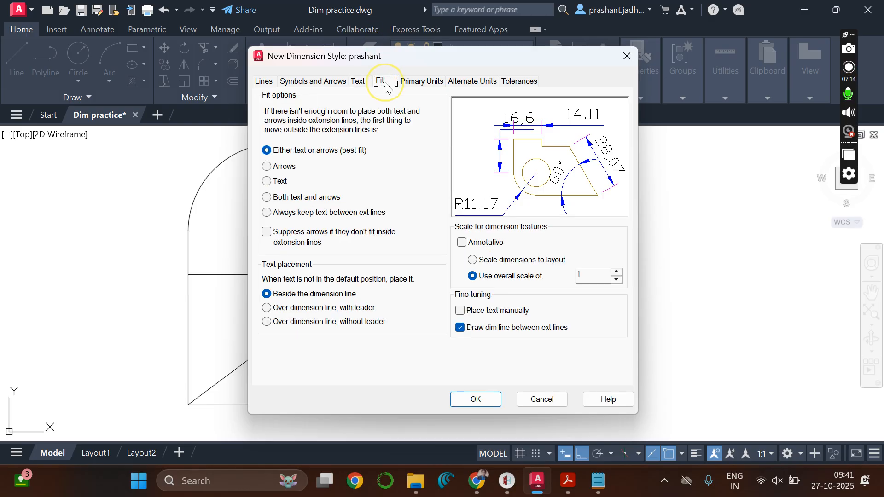
pyautogui.click(413, 83)
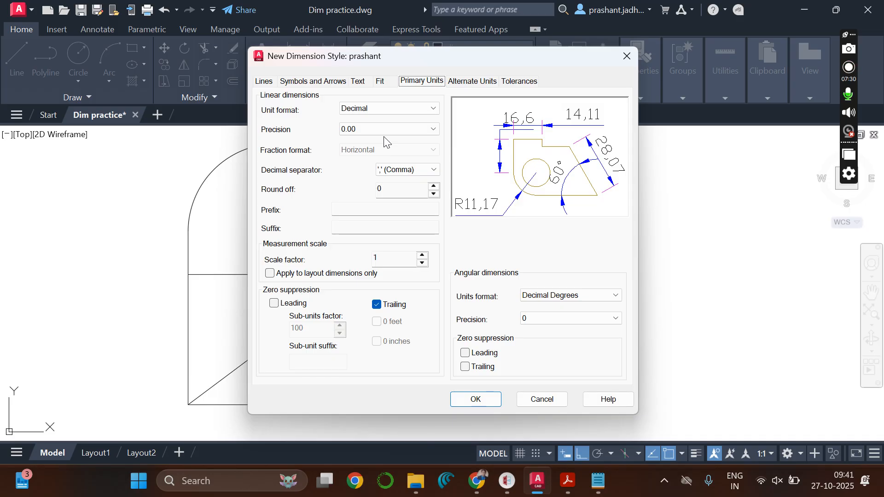
pyautogui.click(419, 128)
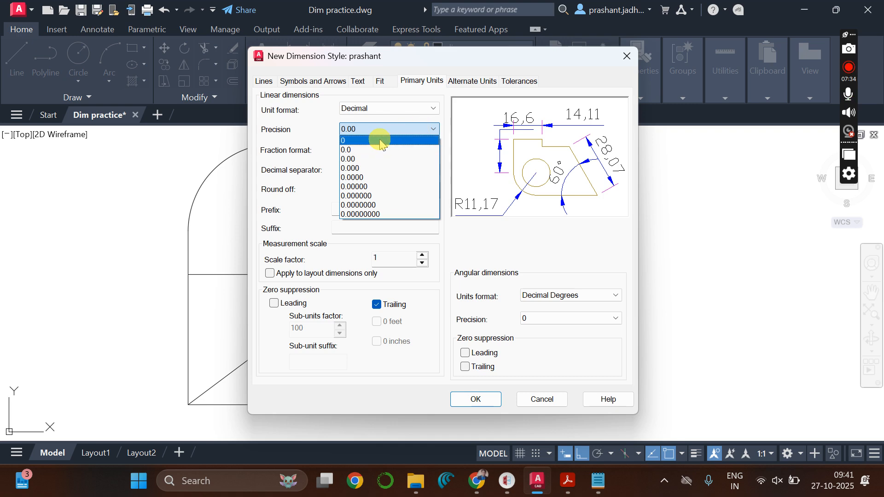
pyautogui.click(381, 141)
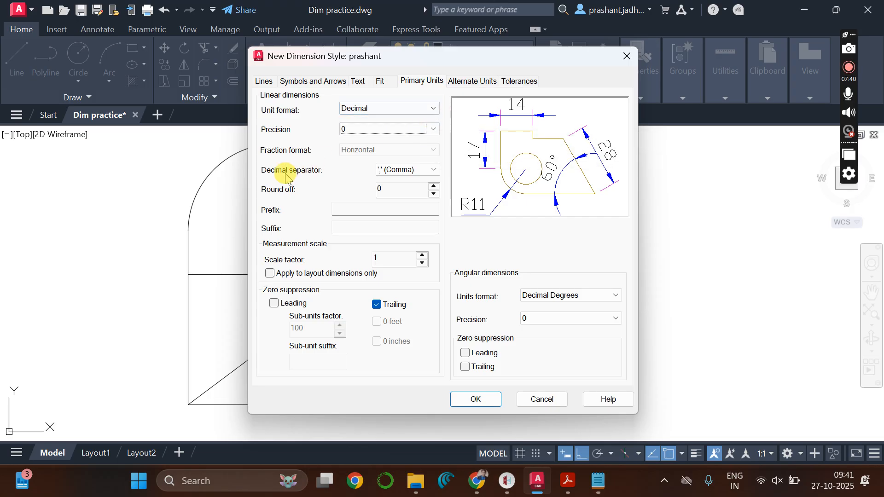
pyautogui.click(434, 171)
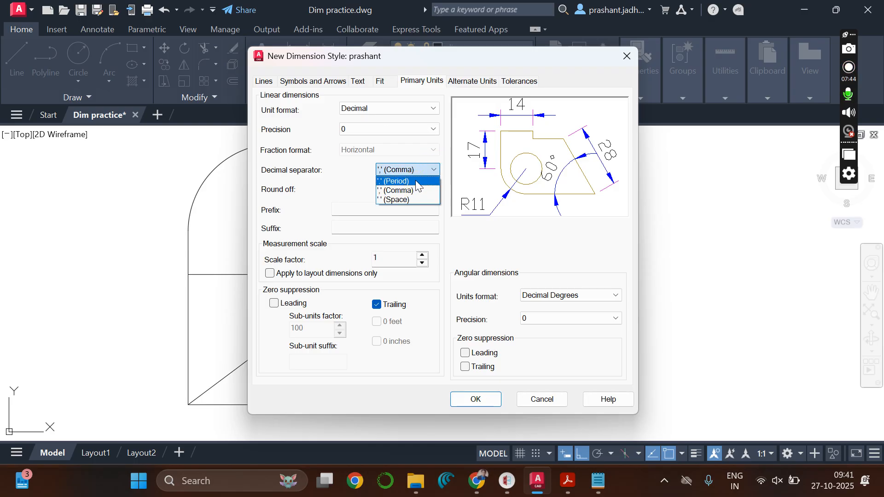
pyautogui.click(395, 182)
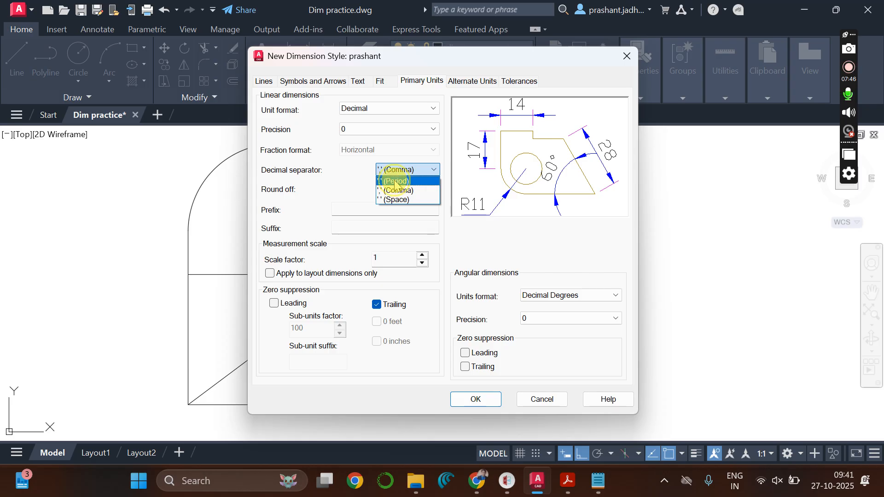
pyautogui.click(435, 172)
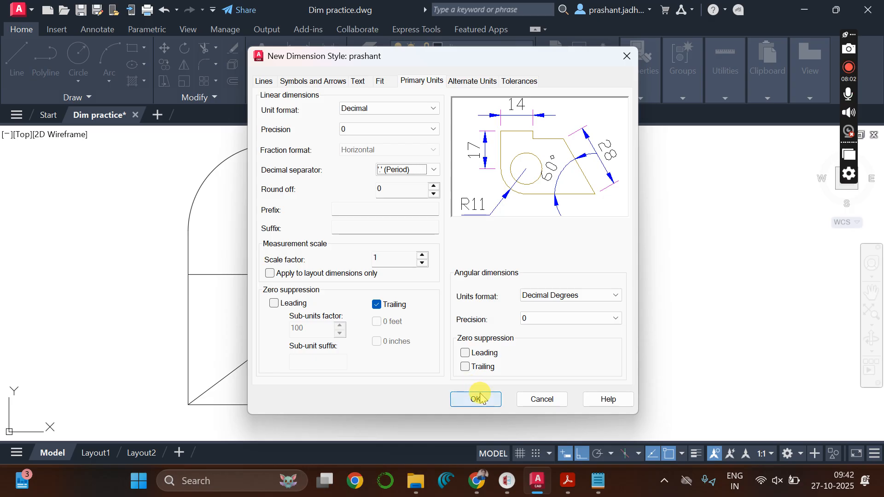
# - Review the new style's line, arrow, text and primary unit settings, and save the dimension style
pyautogui.click(265, 81)
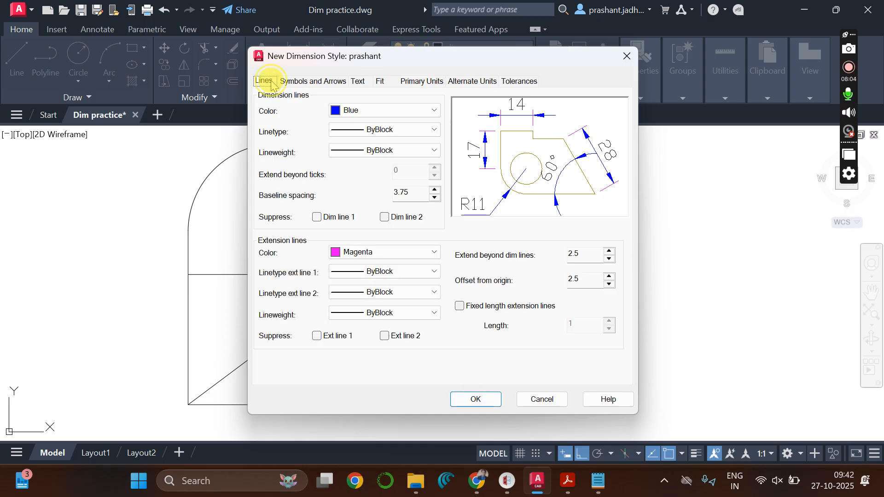
pyautogui.click(352, 110)
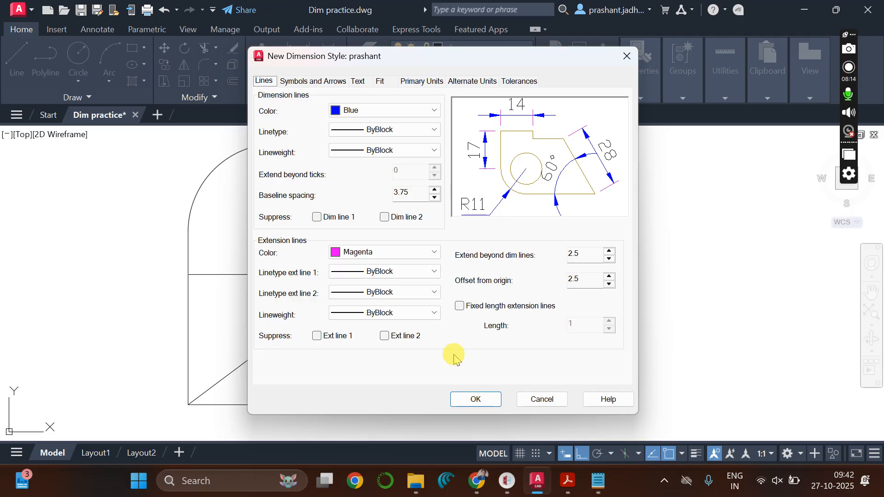
pyautogui.click(327, 84)
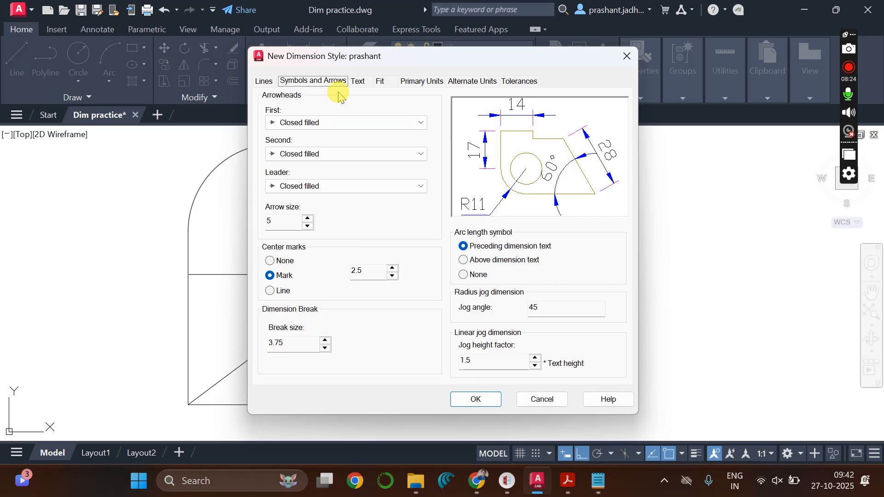
pyautogui.click(357, 81)
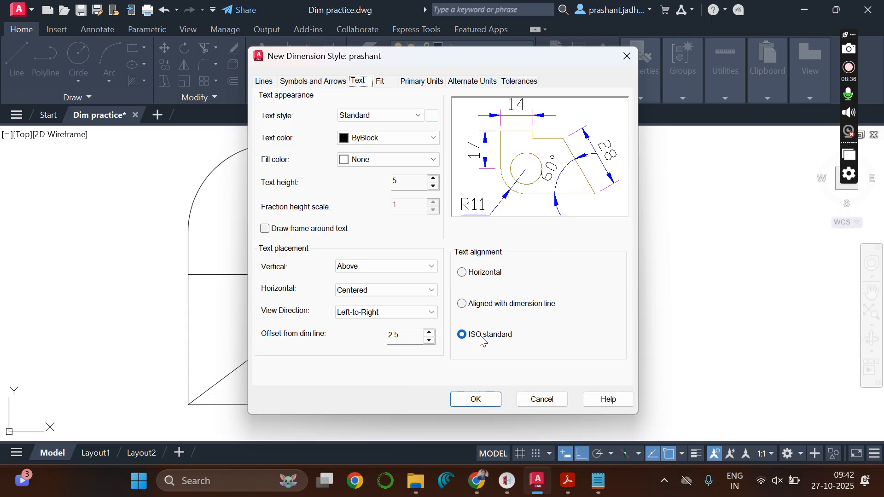
pyautogui.click(418, 82)
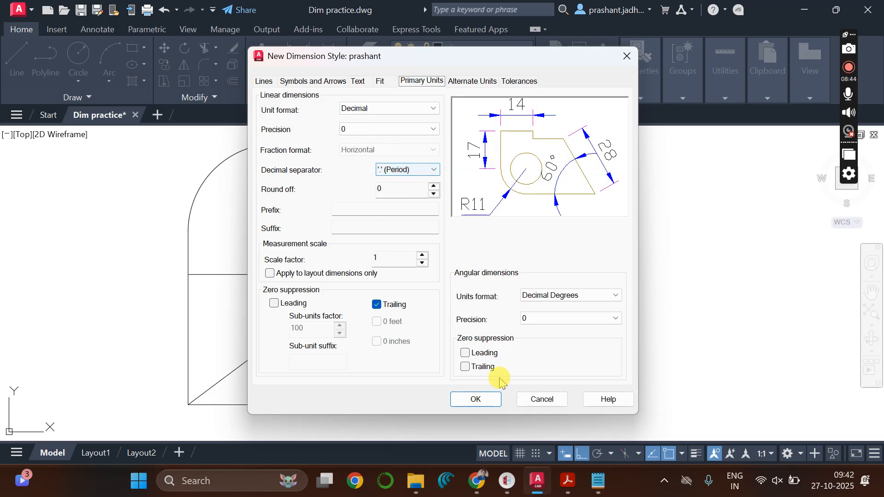
pyautogui.click(488, 402)
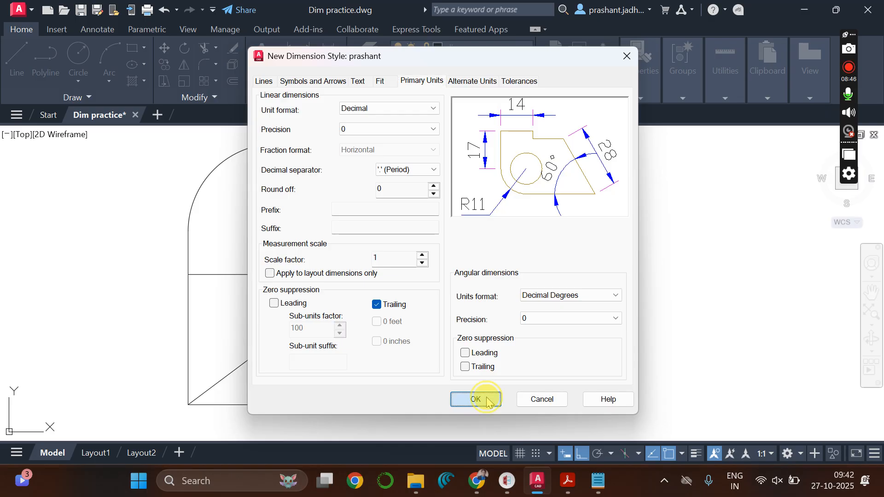
# - Make the newly created dimension style current and close the Dimension Style Manager
pyautogui.click(301, 185)
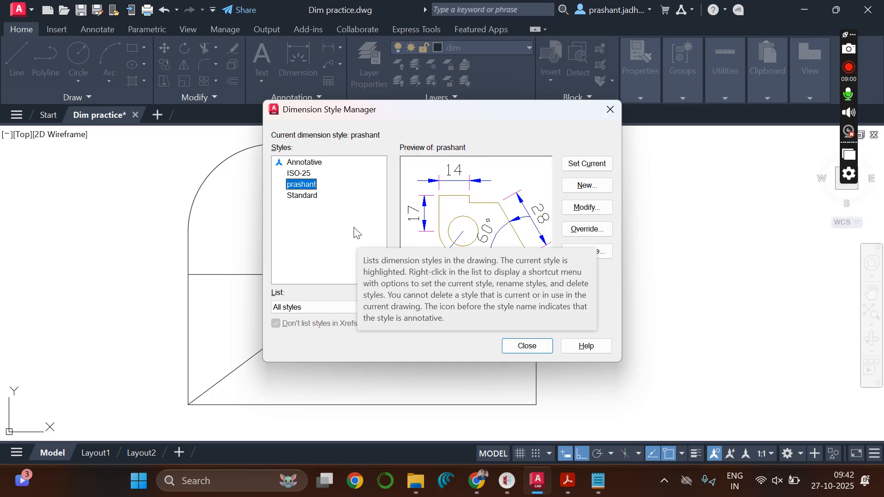
pyautogui.click(336, 238)
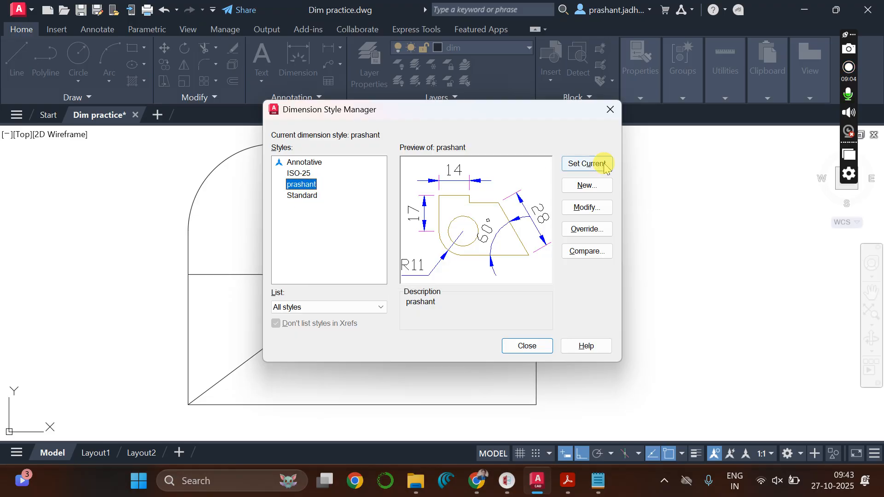
pyautogui.click(583, 165)
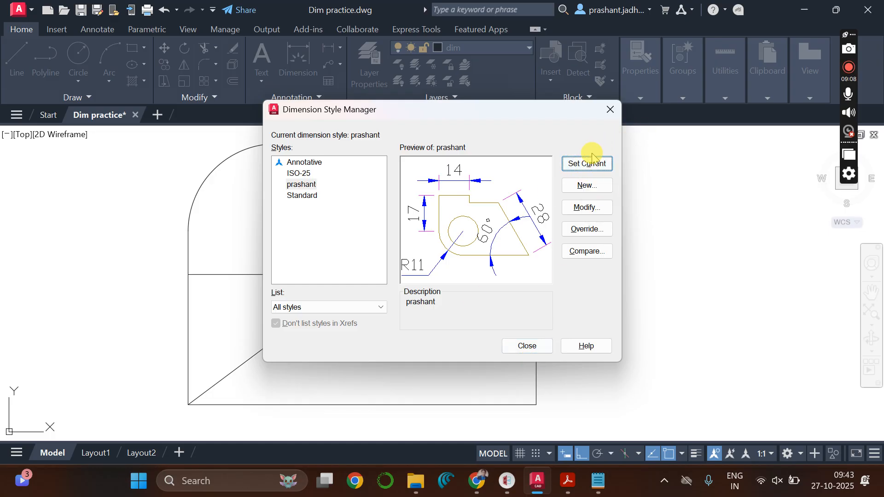
pyautogui.click(301, 185)
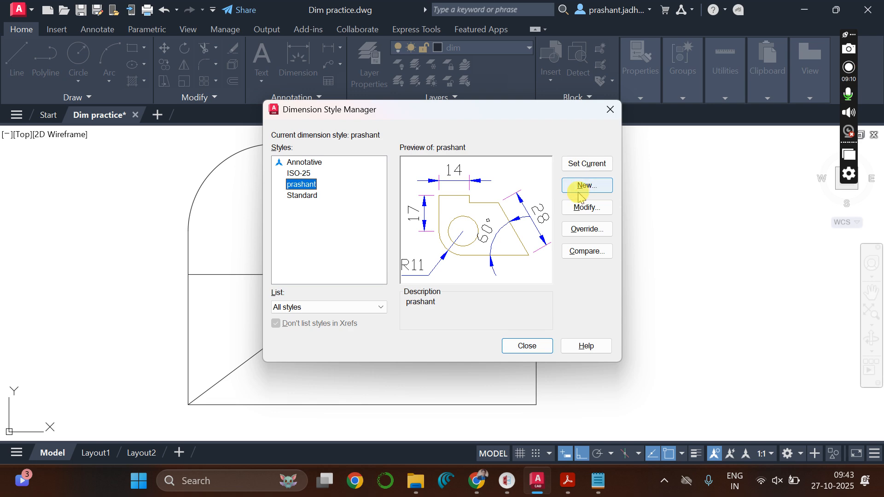
pyautogui.click(580, 165)
pyautogui.click(532, 346)
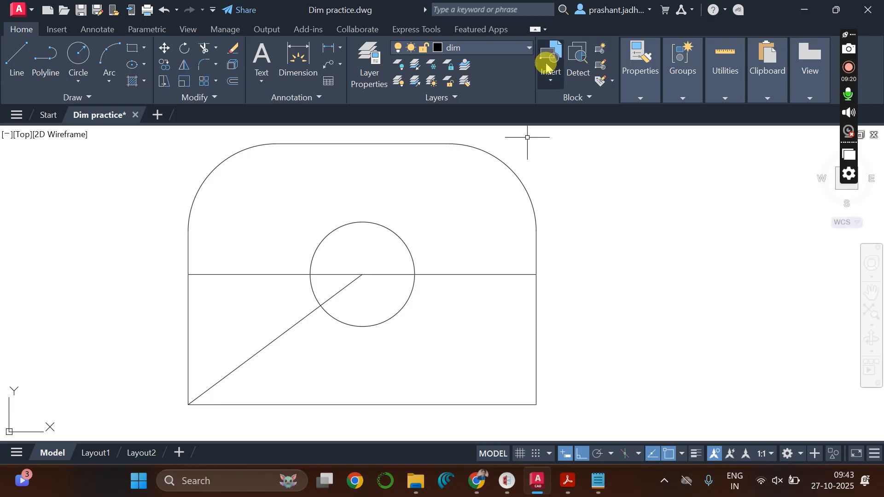
# - Add a linear dimension across the outline's full bottom edge, placing its dimension line about 38 units below the edge
pyautogui.click(340, 48)
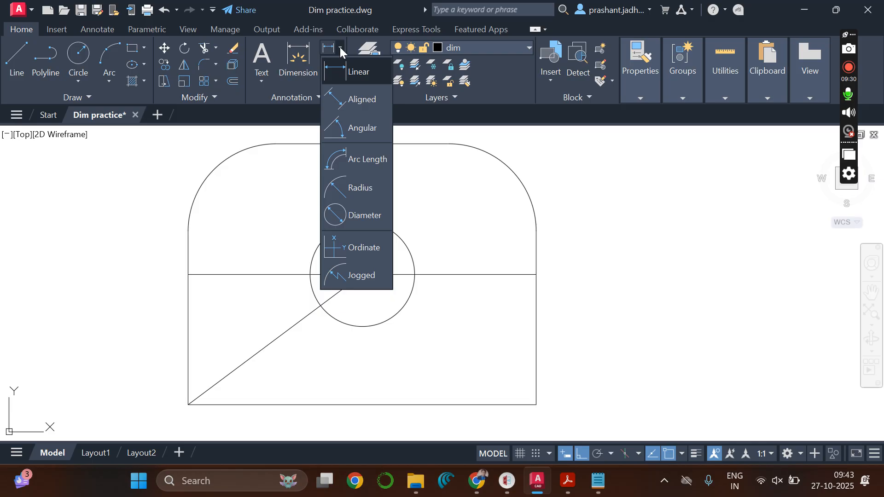
pyautogui.click(364, 70)
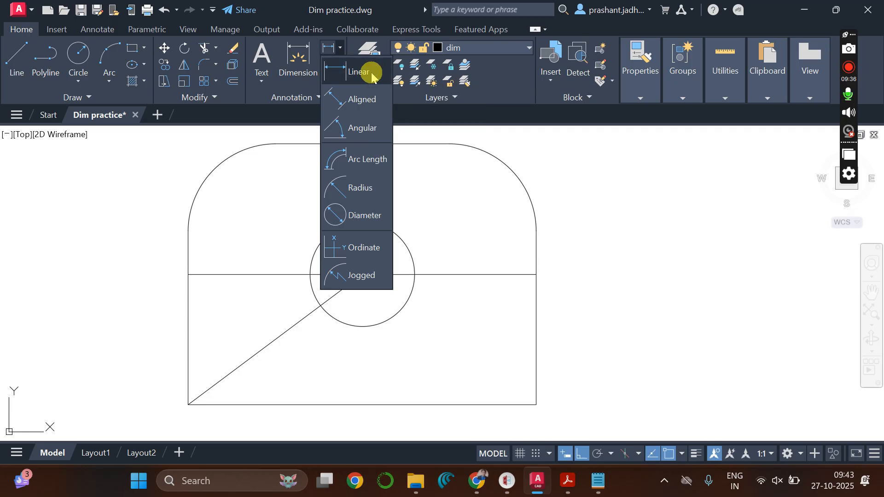
pyautogui.click(363, 74)
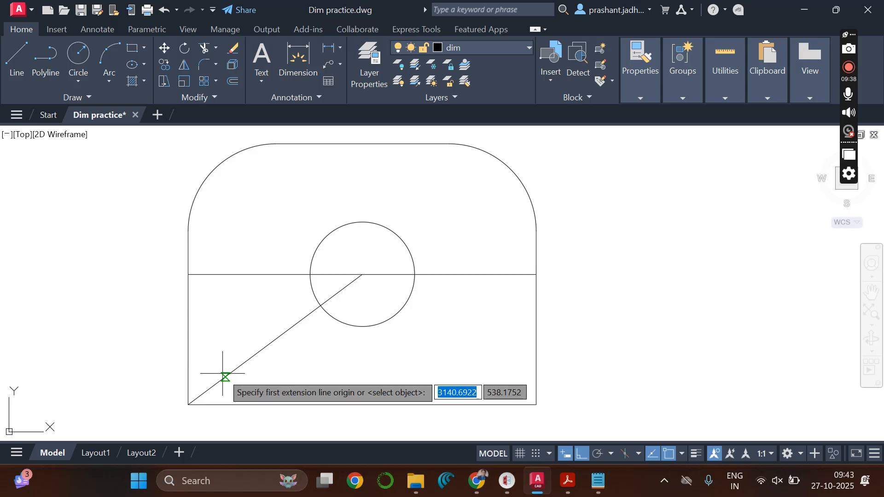
pyautogui.click(341, 50)
pyautogui.click(351, 74)
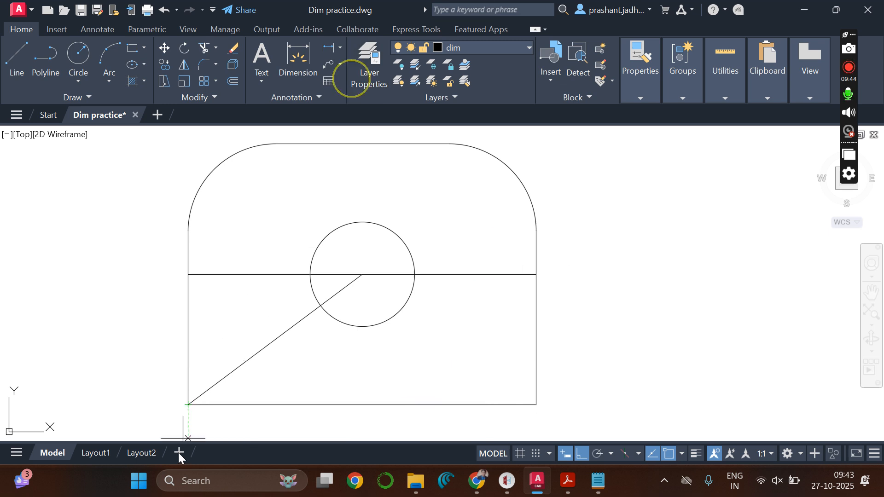
pyautogui.click(190, 409)
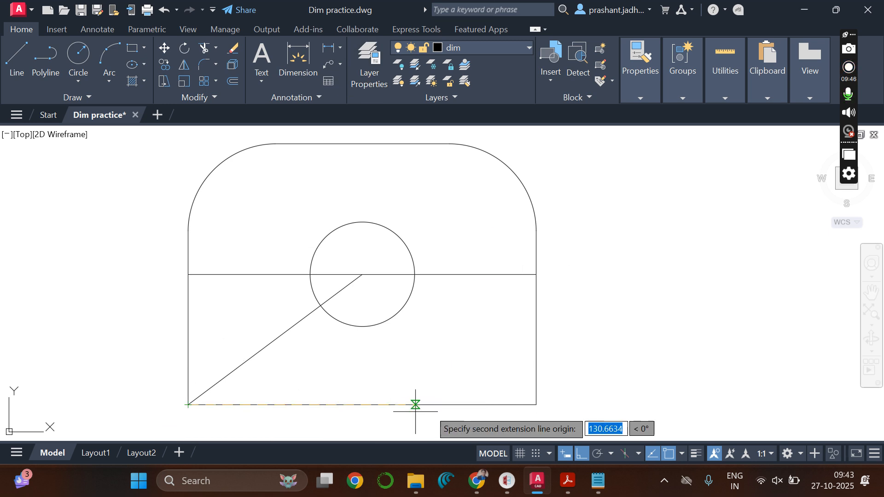
pyautogui.click(536, 405)
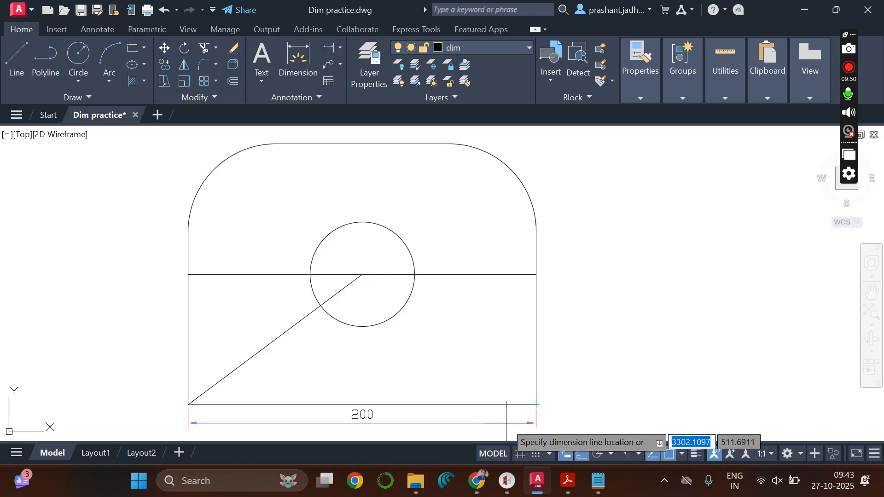
pyautogui.scroll(-10, 516, 405)
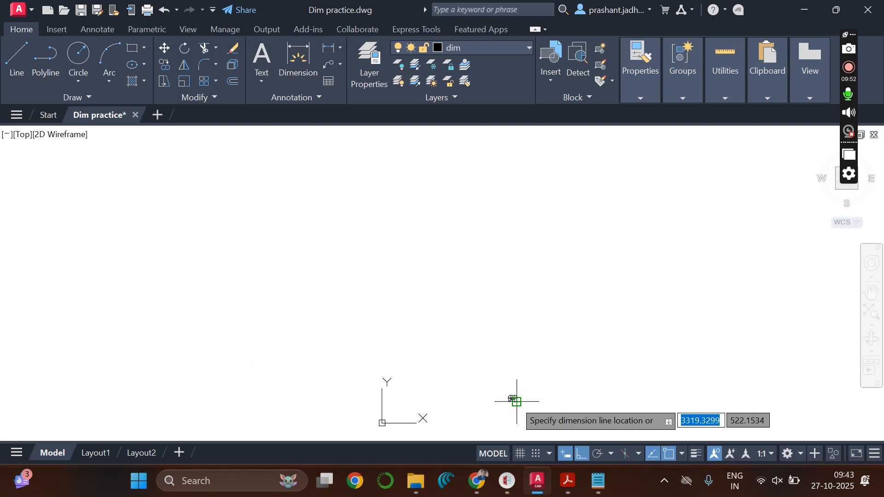
pyautogui.scroll(10, 509, 404)
pyautogui.scroll(-6, 489, 365)
pyautogui.scroll(6, 501, 316)
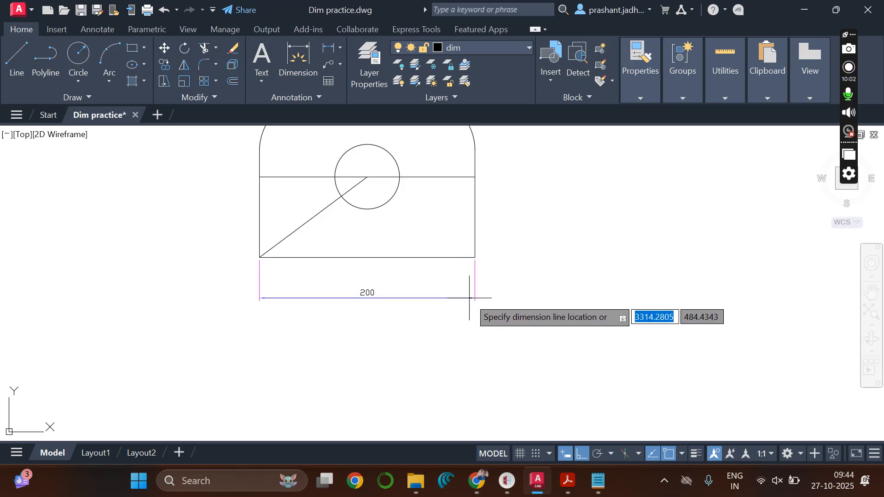
pyautogui.click(470, 299)
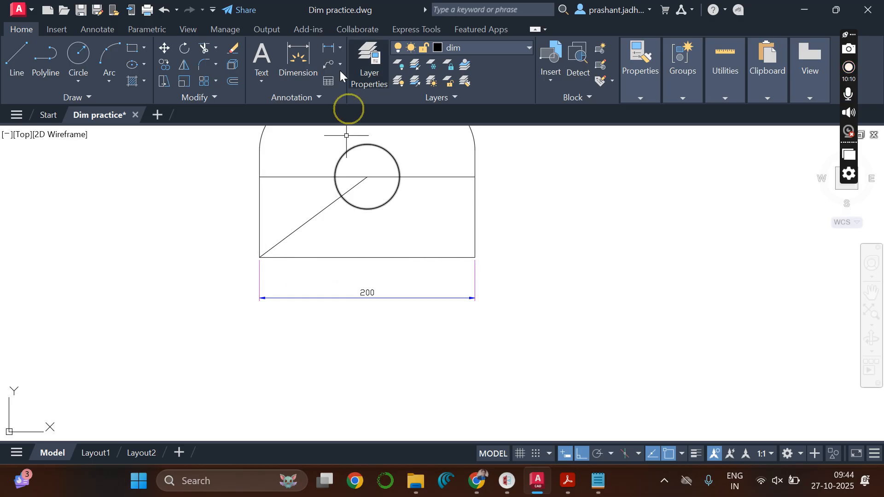
# - Add a vertical linear dimension from the horizontal line's right end to the lower-right corner, placing it about 36 units outside the edge
pyautogui.click(474, 177)
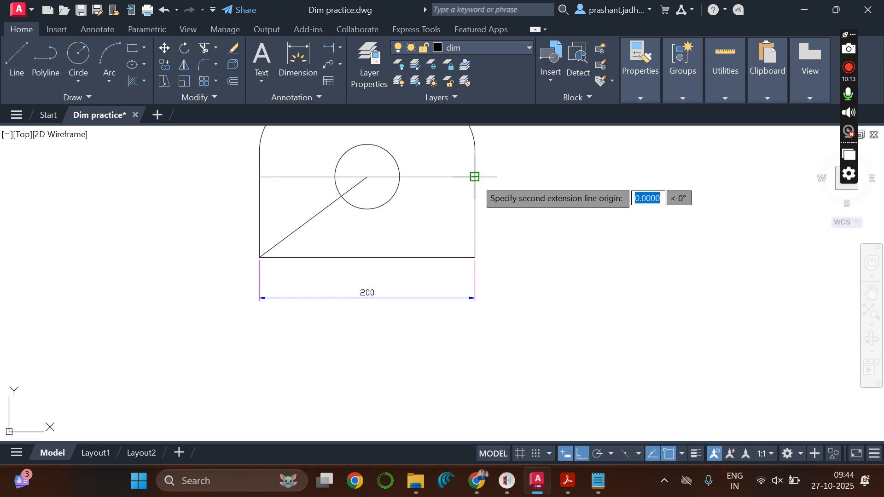
pyautogui.click(475, 257)
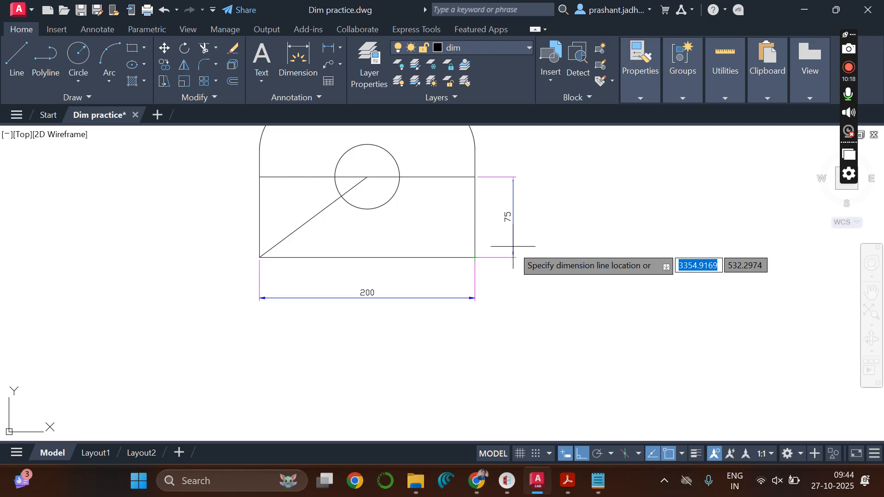
pyautogui.click(514, 248)
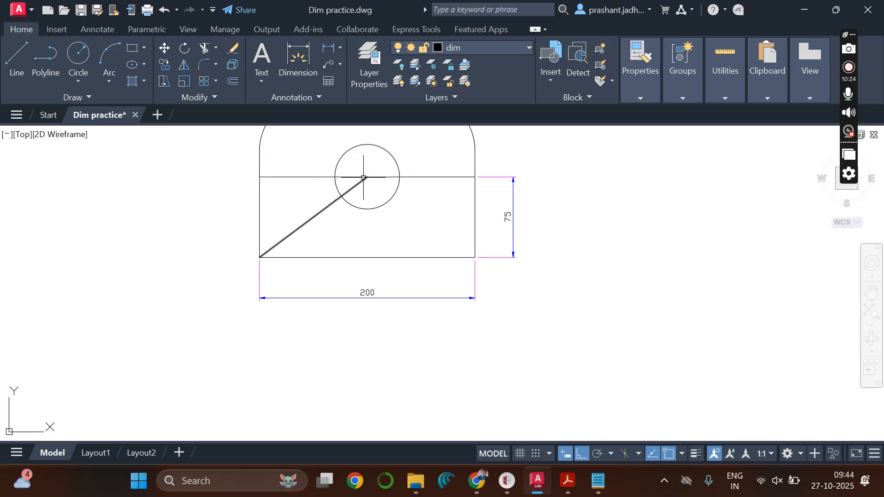
# - Add a horizontal linear dimension from the circle's centre to the left edge, placing it about 20 units below the bottom edge
pyautogui.click(327, 54)
pyautogui.click(367, 177)
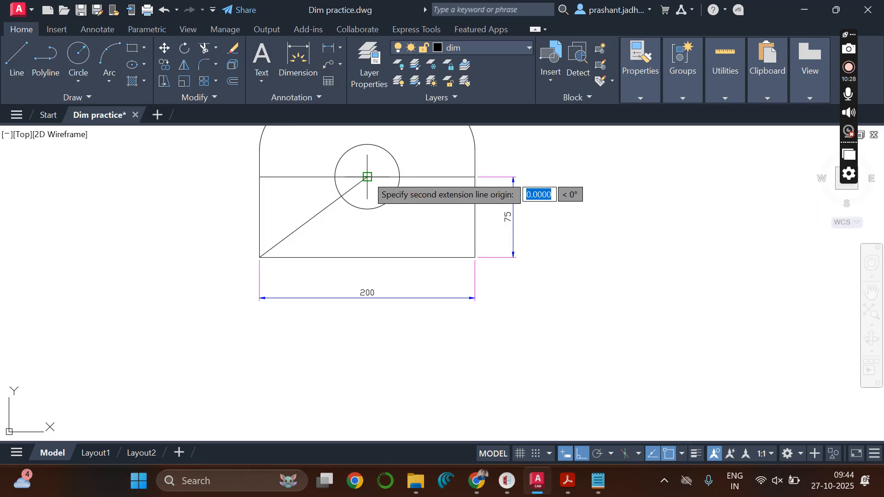
pyautogui.click(260, 176)
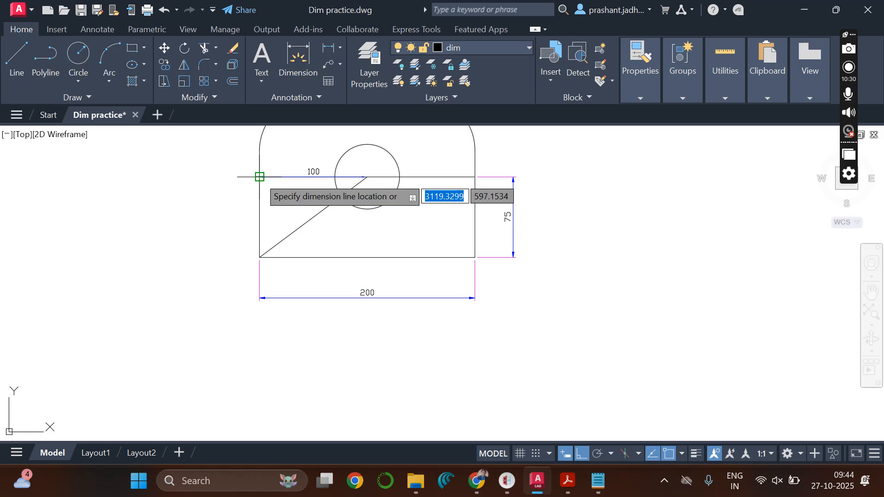
pyautogui.click(326, 279)
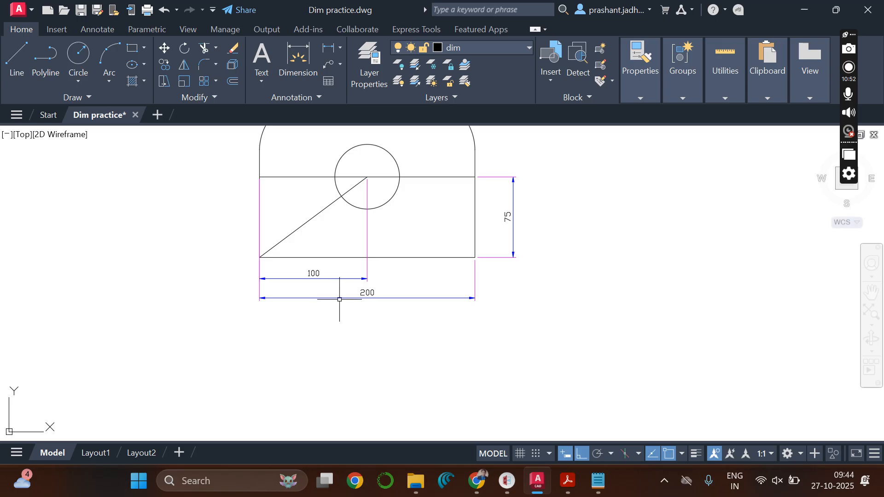
# - Delete the linear dimension to the circle's centre and the vertical dimension beside the outline's right edge
pyautogui.click(325, 52)
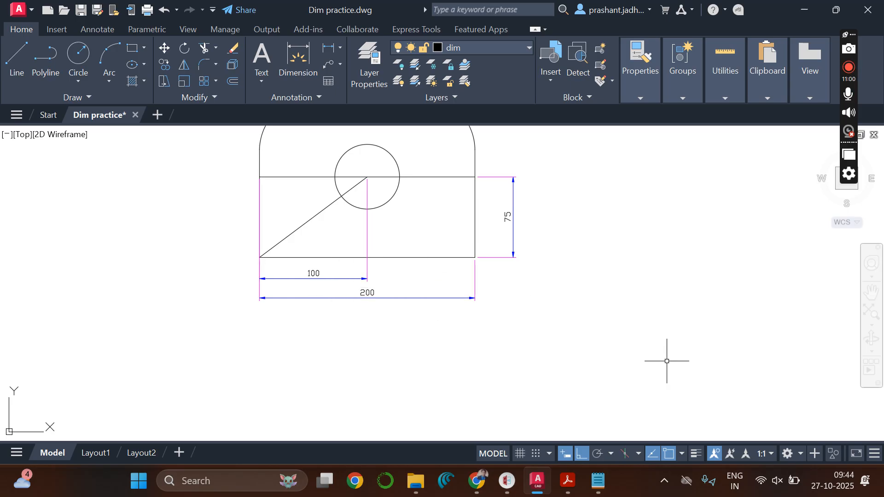
pyautogui.click(309, 274)
pyautogui.press('Delete')
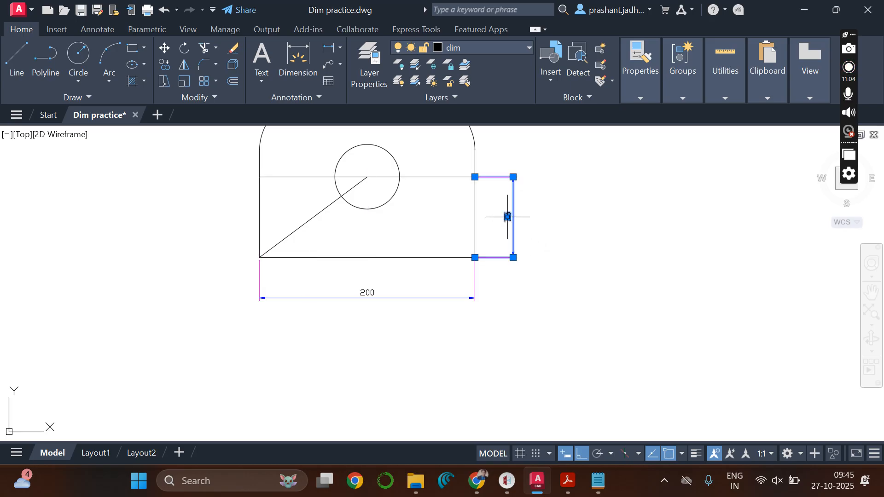
pyautogui.click(508, 217)
pyautogui.moveTo(508, 217)
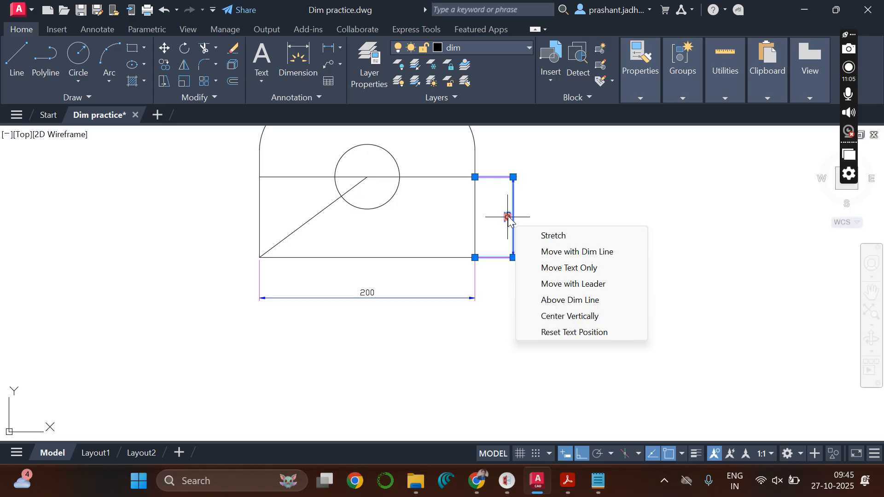
pyautogui.click(611, 213)
pyautogui.click(499, 229)
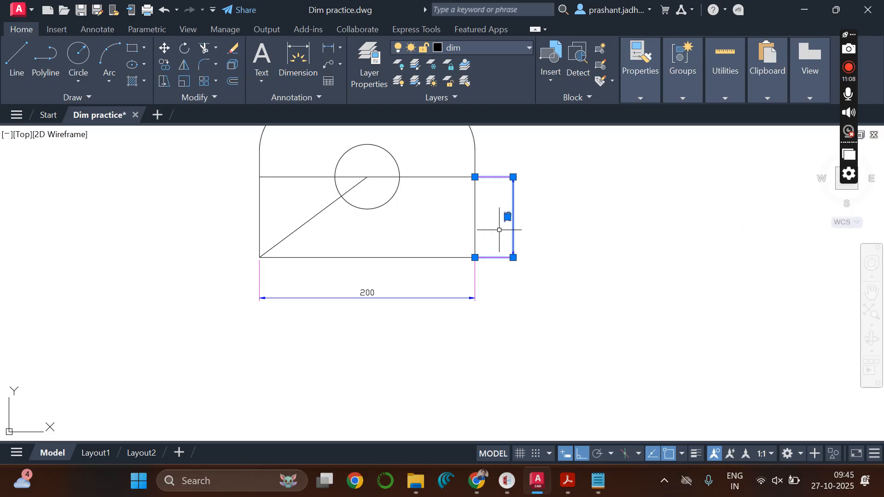
pyautogui.press('Escape')
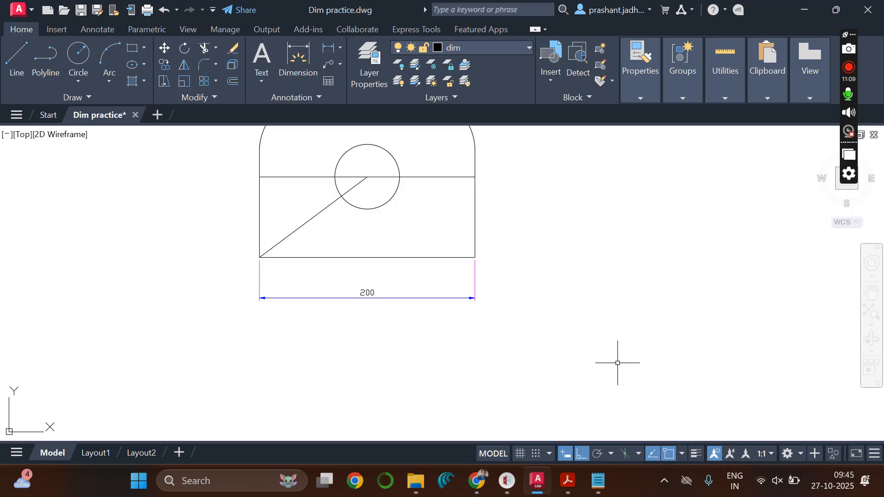
# - Switch to Notepad, replace the text of dim commands.txt with "linear--> dli" and save the file
pyautogui.click(598, 479)
pyautogui.moveTo(359, 192); pyautogui.dragTo(259, 164)
pyautogui.write('1')
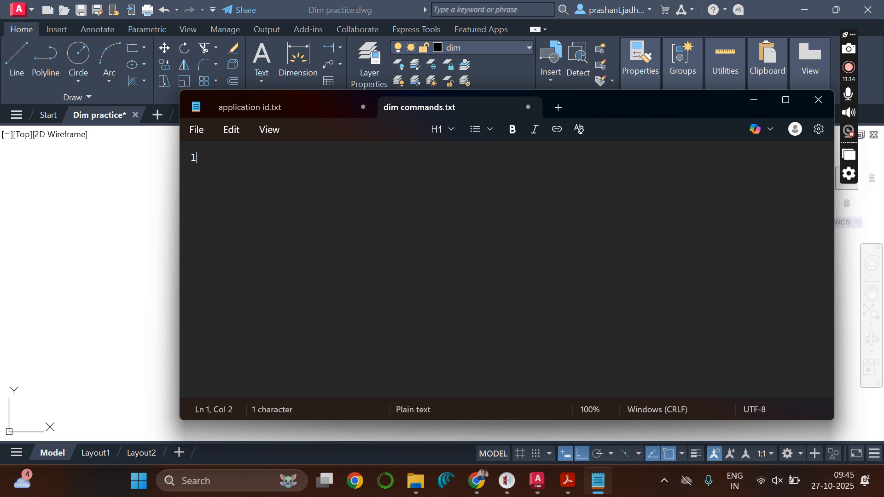
pyautogui.write('inear')
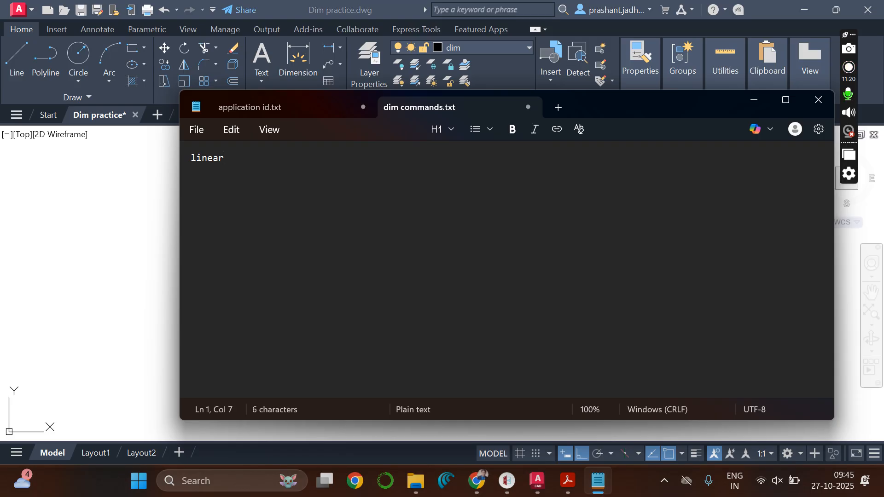
pyautogui.write('-->  ')
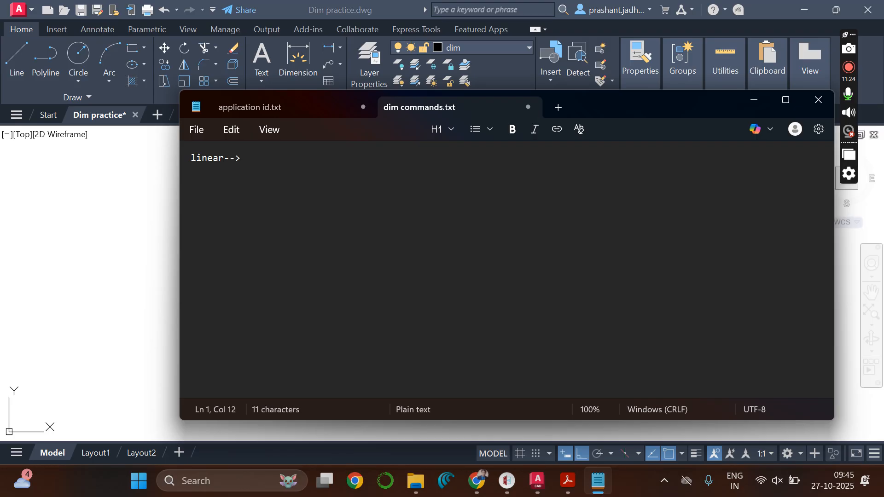
pyautogui.write('d')
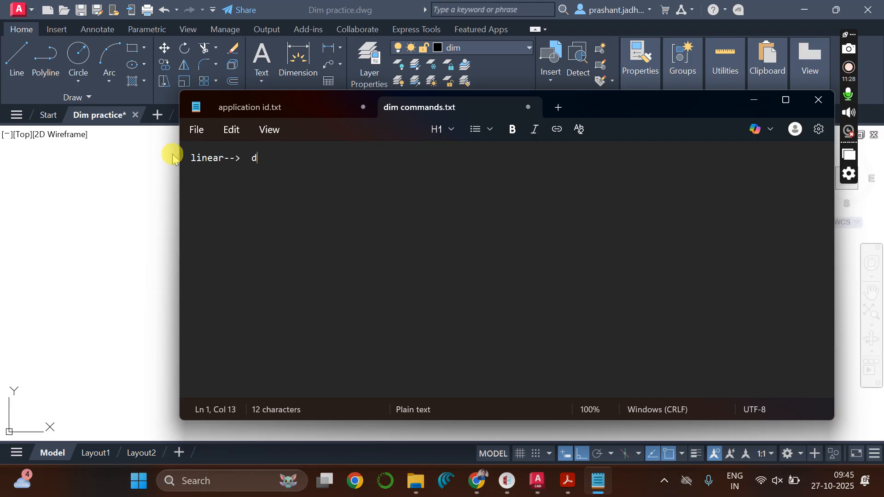
pyautogui.click(192, 158)
pyautogui.moveTo(192, 158); pyautogui.dragTo(203, 158)
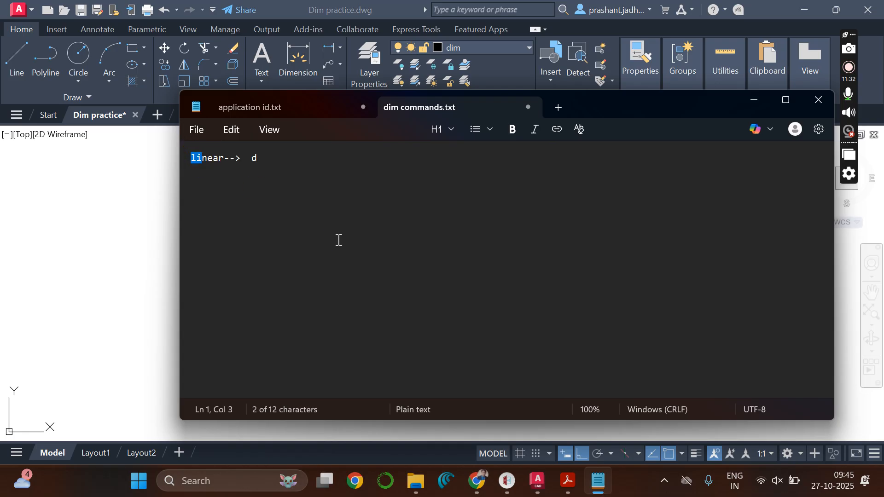
pyautogui.click(286, 156)
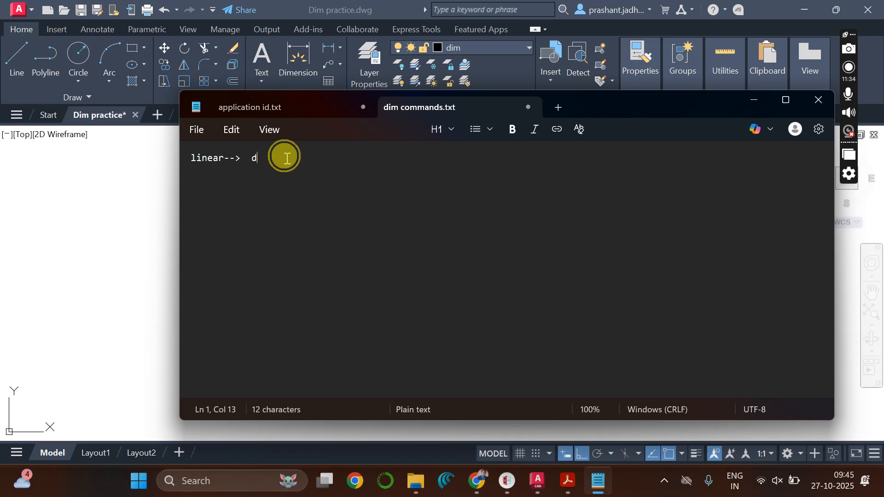
pyautogui.write('li')
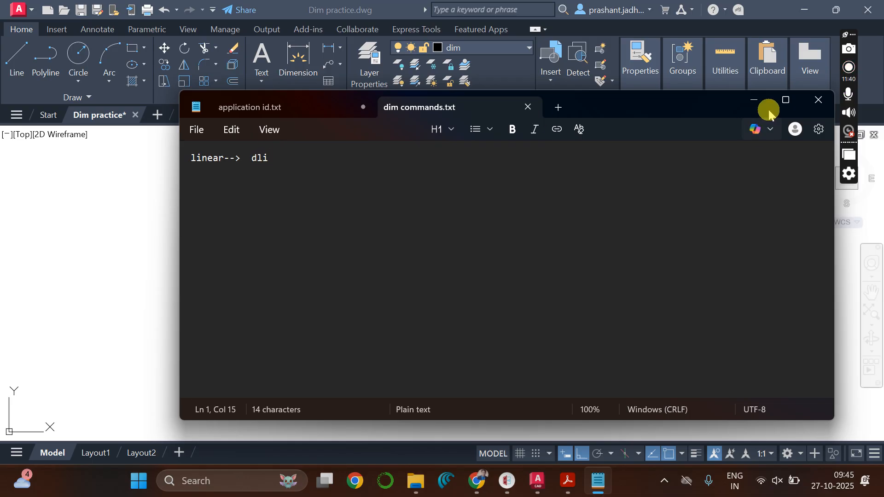
# - Switch back to AutoCAD and use DLI to dimension the horizontal line's right end to the lower-right corner, about 39 units outside the edge
pyautogui.click(755, 100)
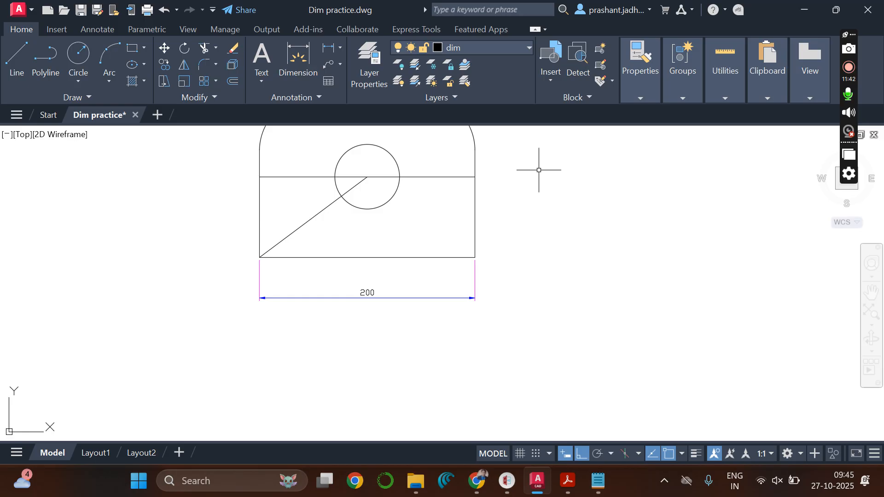
pyautogui.write('dli')
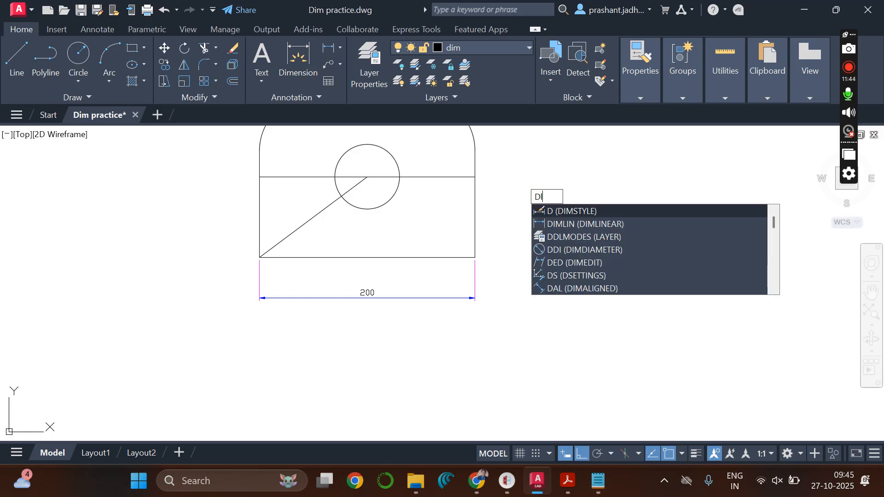
pyautogui.press('Return')
pyautogui.click(474, 177)
pyautogui.click(474, 258)
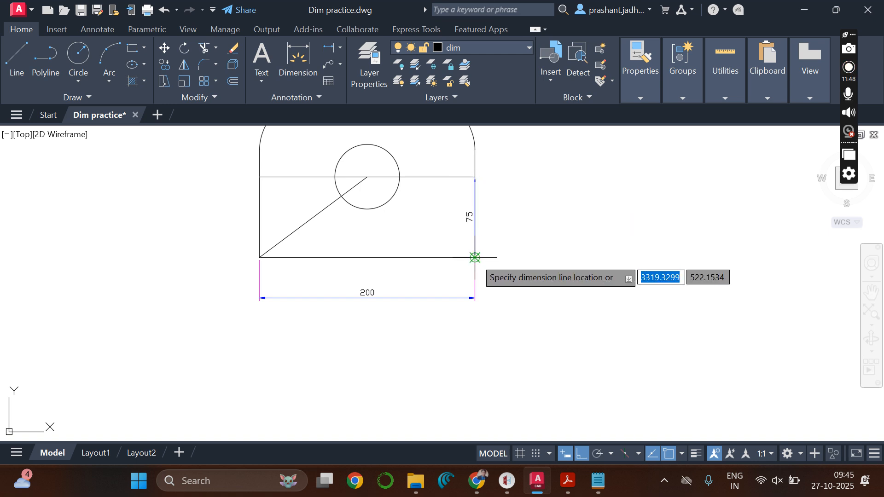
pyautogui.click(517, 245)
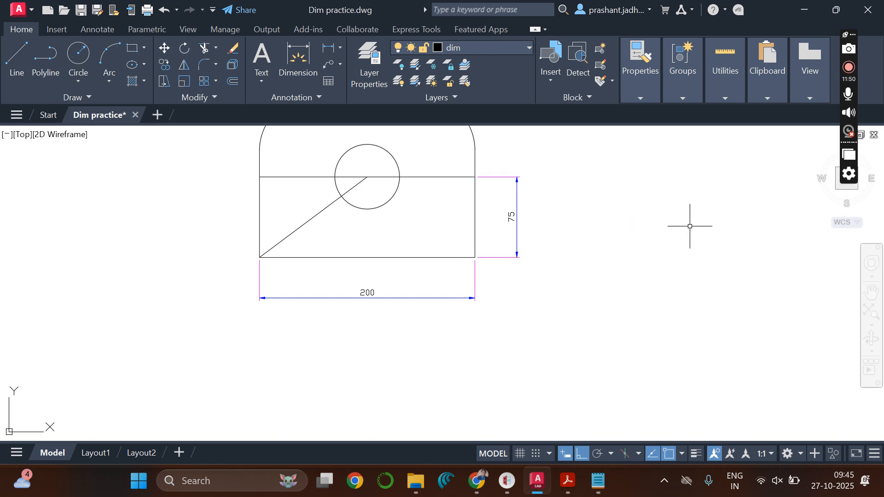
# - Switch to Notepad and add the line "radius --> dra" below the linear entry in dim commands.txt
pyautogui.hotkey('alt', 'Tab')
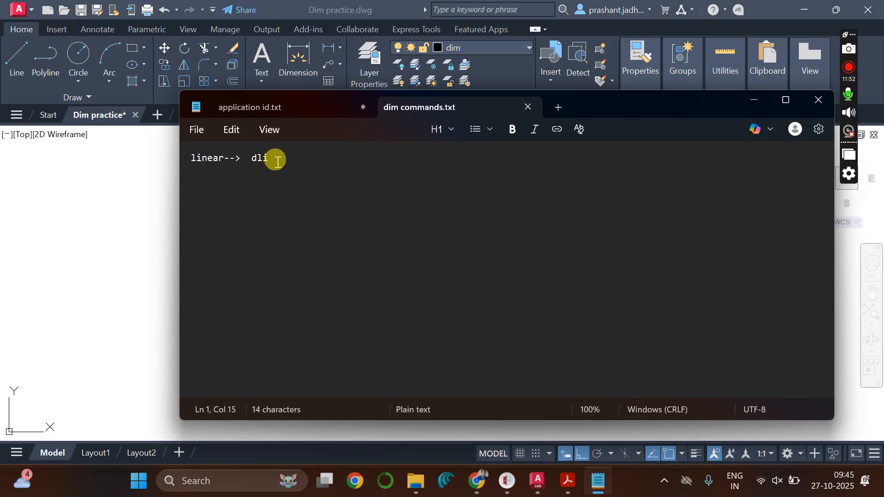
pyautogui.press('Return')
pyautogui.write('radius --> d')
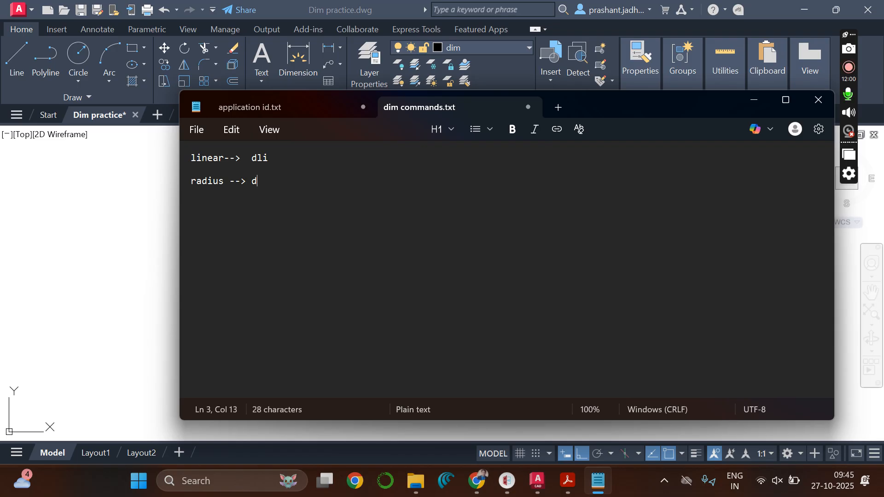
pyautogui.click(199, 184)
pyautogui.doubleClick(201, 187)
pyautogui.click(222, 208)
pyautogui.click(260, 179)
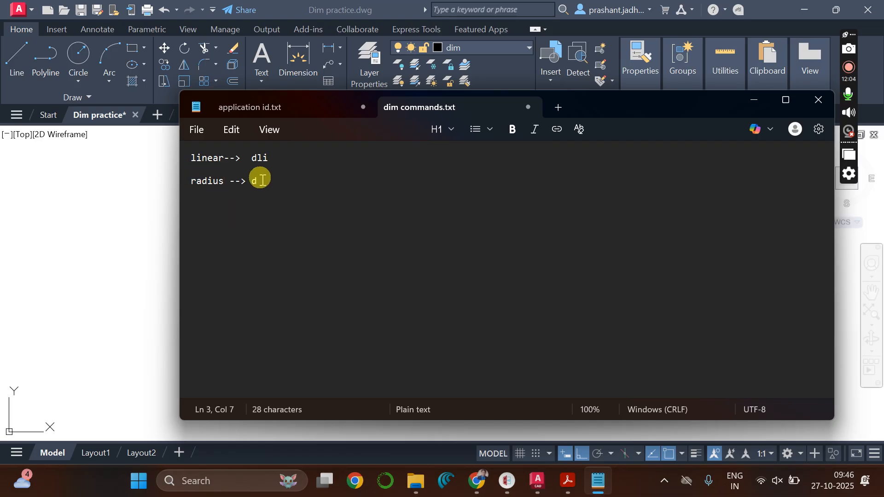
pyautogui.write('ra')
pyautogui.press('Return')
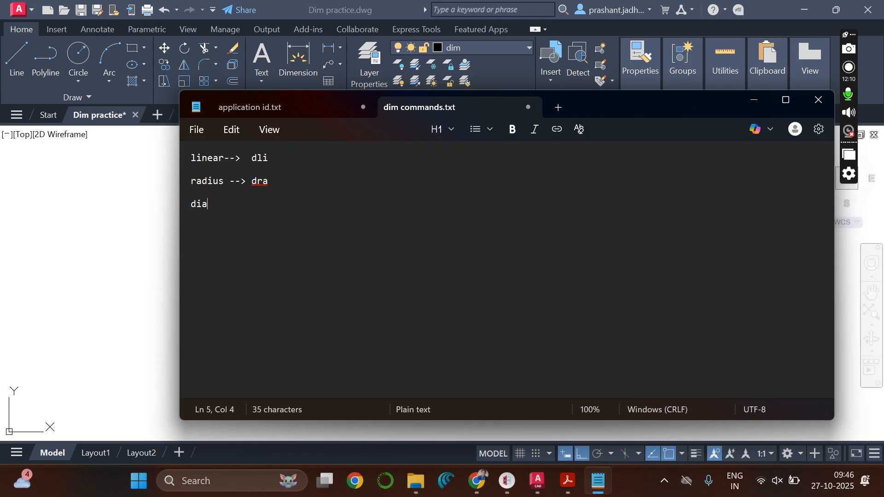
# - Add the lines "diameter --> ddi" and "angular --> dan" below the radius entry and begin a further line with "aligned -->"
pyautogui.write('diameter ')
pyautogui.write('--> ddi  ')
pyautogui.write('angular')
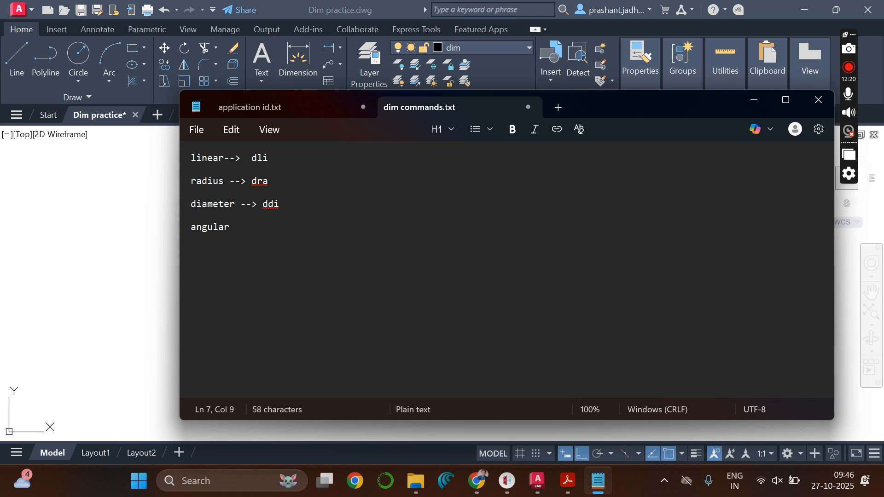
pyautogui.write(' -->')
pyautogui.write('gn')
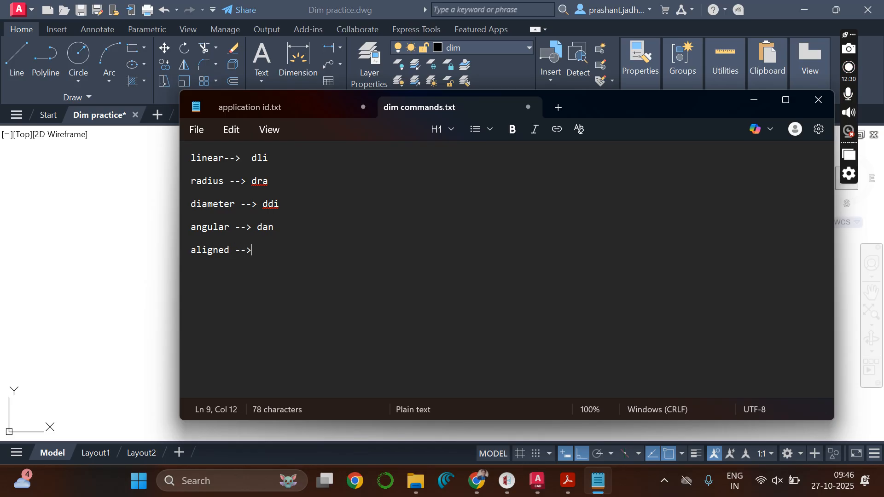
pyautogui.hotkey('ctrl', 'd')
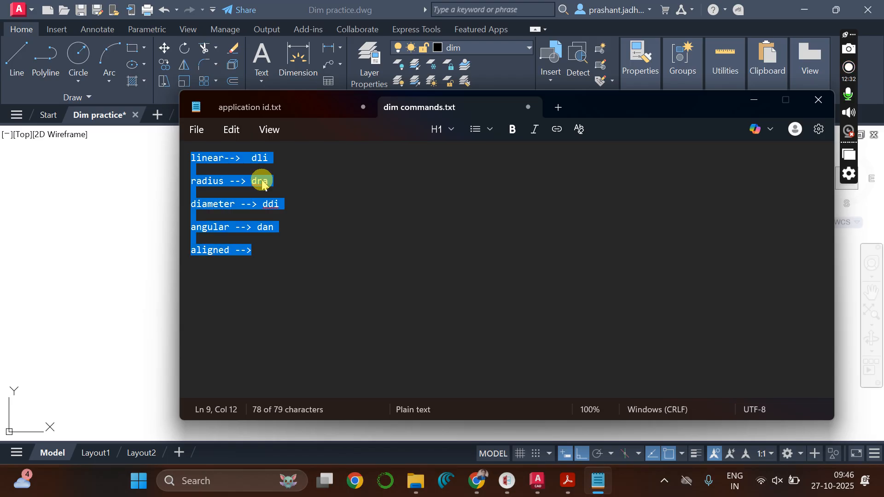
pyautogui.click(229, 283)
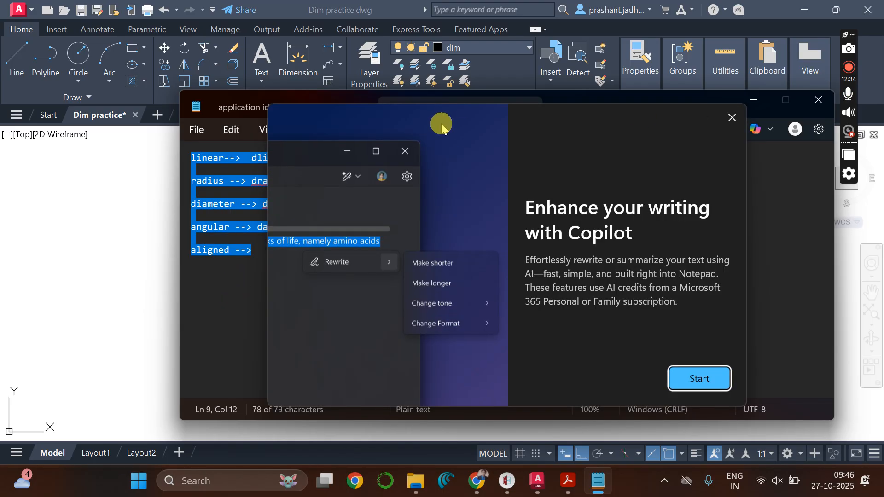
pyautogui.click(732, 118)
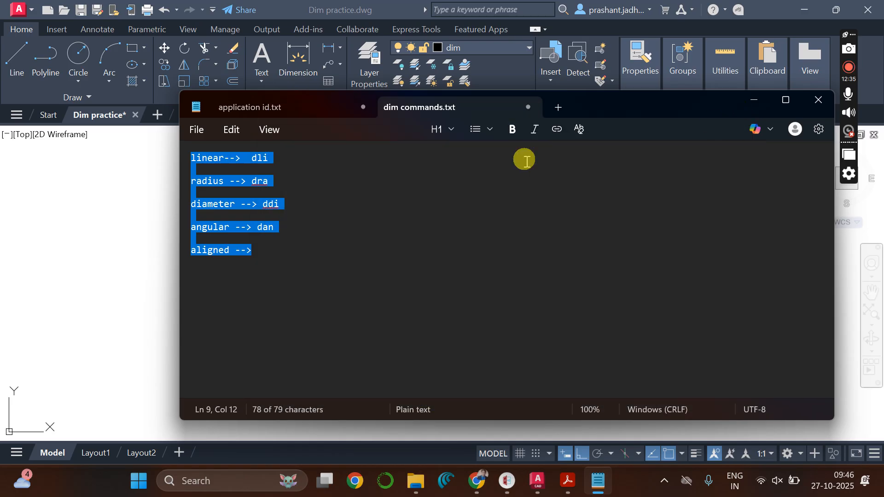
# - Complete the aligned entry with the shortcut "dal" and save dim commands.txt
pyautogui.click(297, 247)
pyautogui.write('da')
pyautogui.press('BackSpace')
pyautogui.write('l')
pyautogui.hotkey('ctrl', 's')
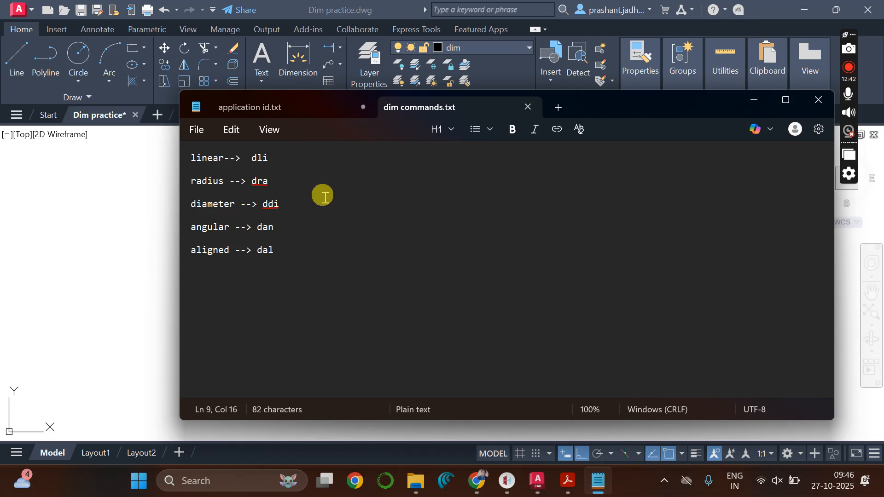
# - Switch back to AutoCAD and minimize the ribbon to its panel titles to enlarge the drawing area
pyautogui.hotkey('alt', 'Tab')
pyautogui.write('p')
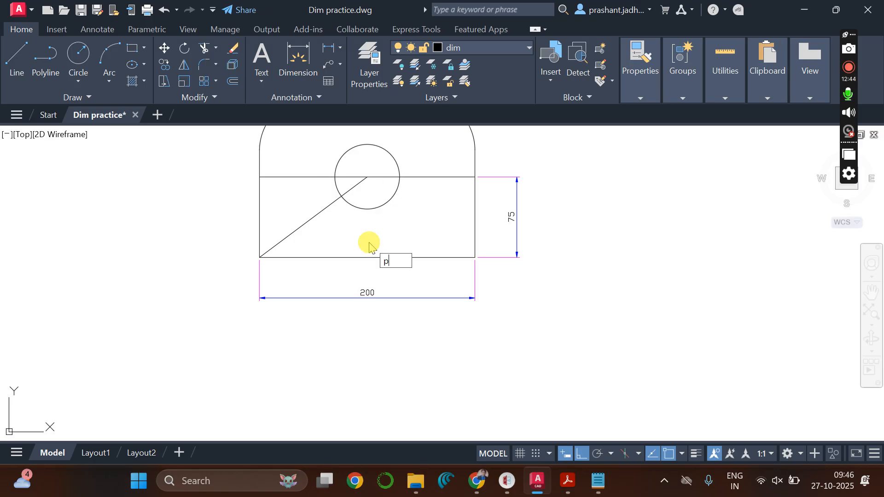
pyautogui.press('Return')
pyautogui.moveTo(574, 199); pyautogui.dragTo(514, 257)
pyautogui.click(534, 29)
pyautogui.click(534, 29)
pyautogui.press('Escape')
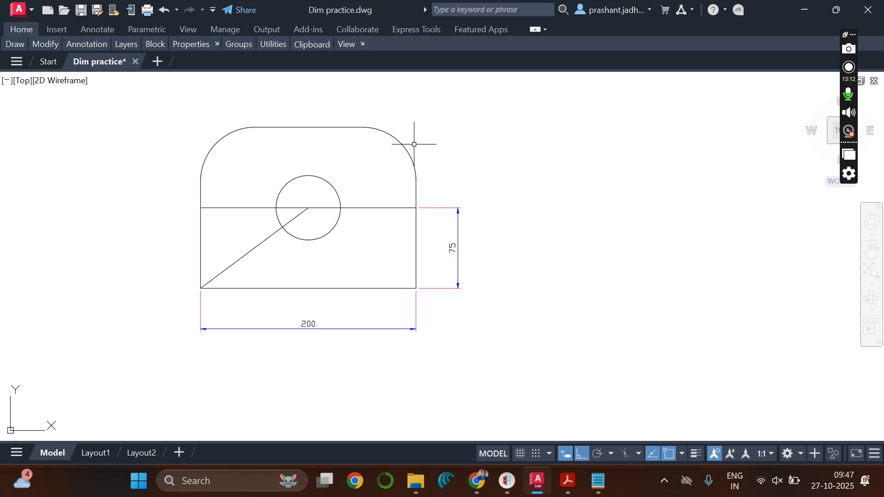
# - Add a radius dimension to the upper-right corner arc, placing its text outside the outline above and to the right
pyautogui.write('dr')
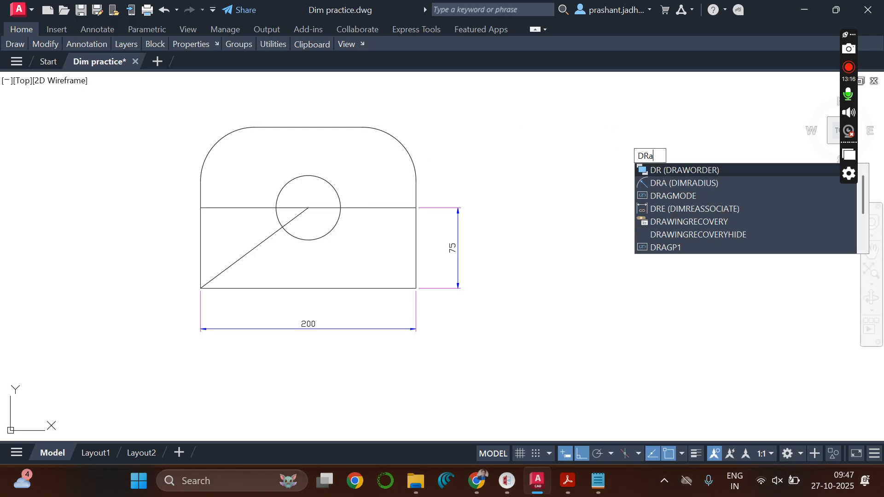
pyautogui.write('a')
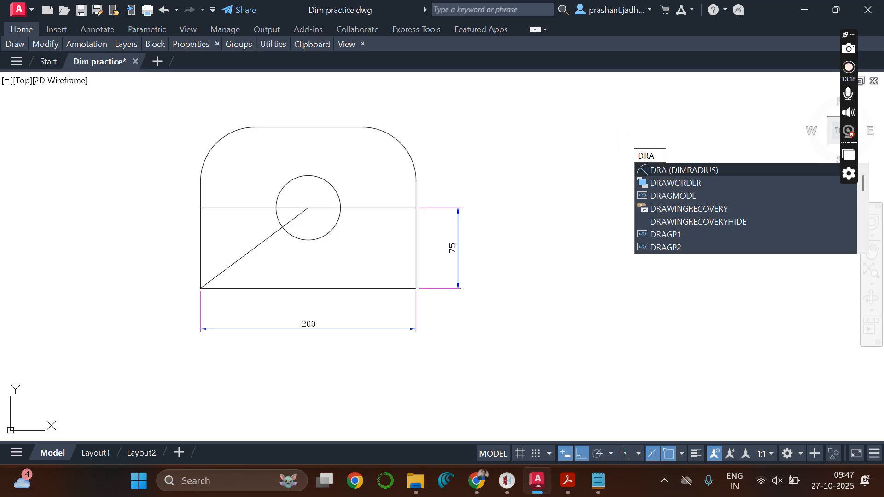
pyautogui.press('Return')
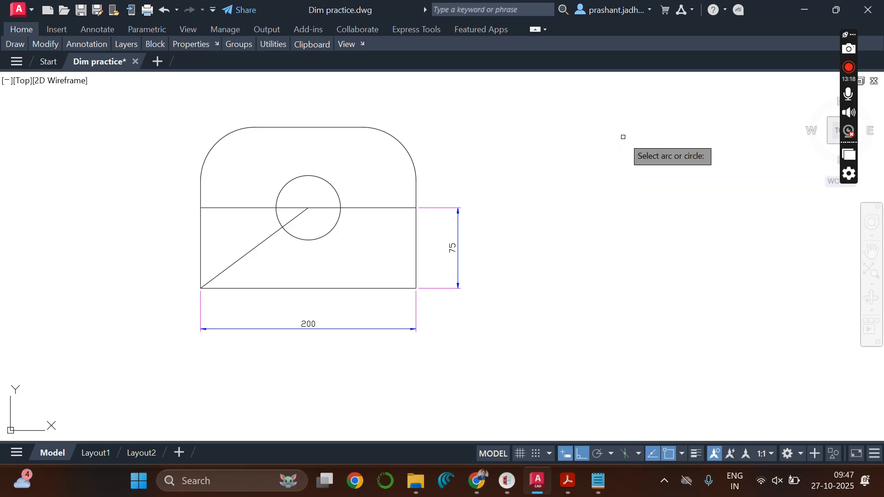
pyautogui.click(401, 144)
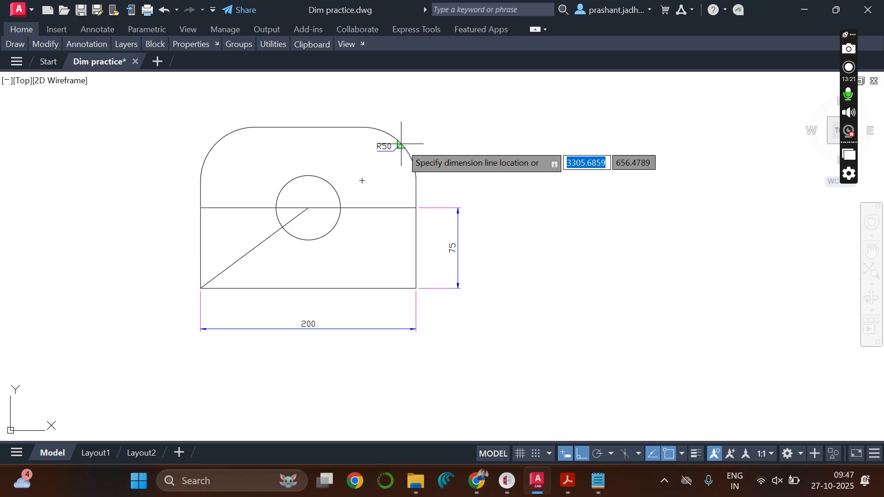
pyautogui.click(449, 114)
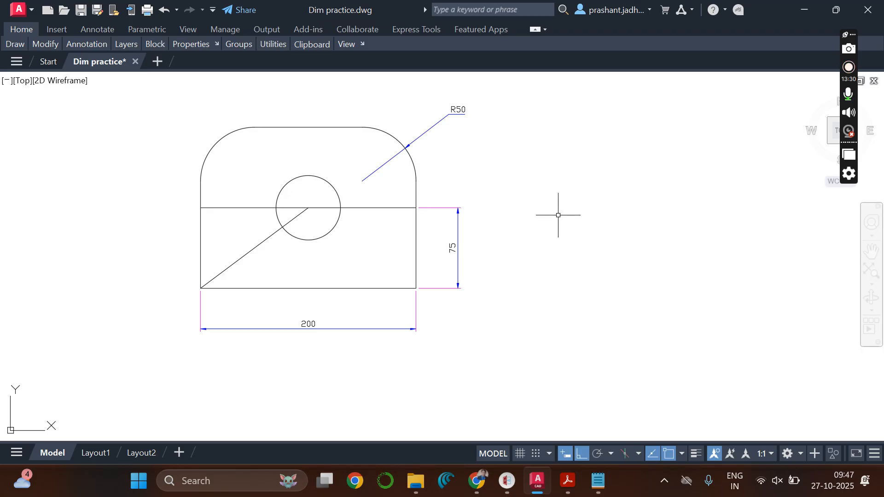
# - Turn off Ortho mode and move the radius dimension's text to a higher spot above the upper-right arc
pyautogui.click(457, 114)
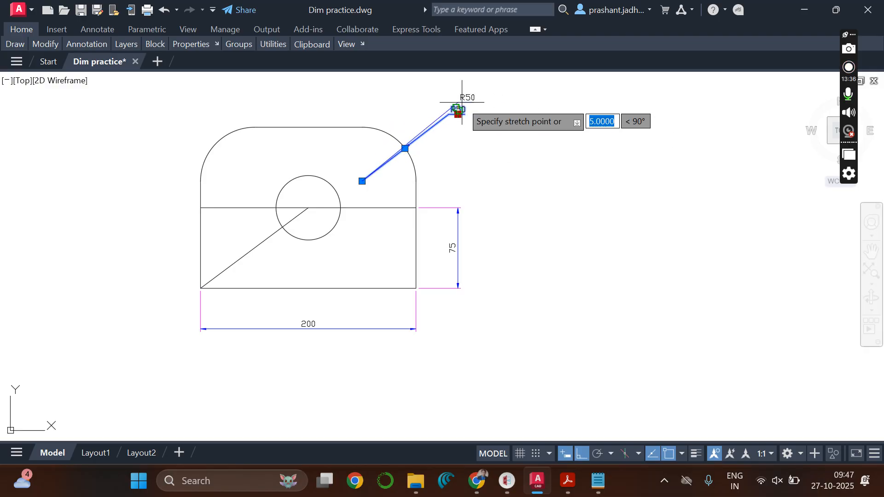
pyautogui.click(581, 454)
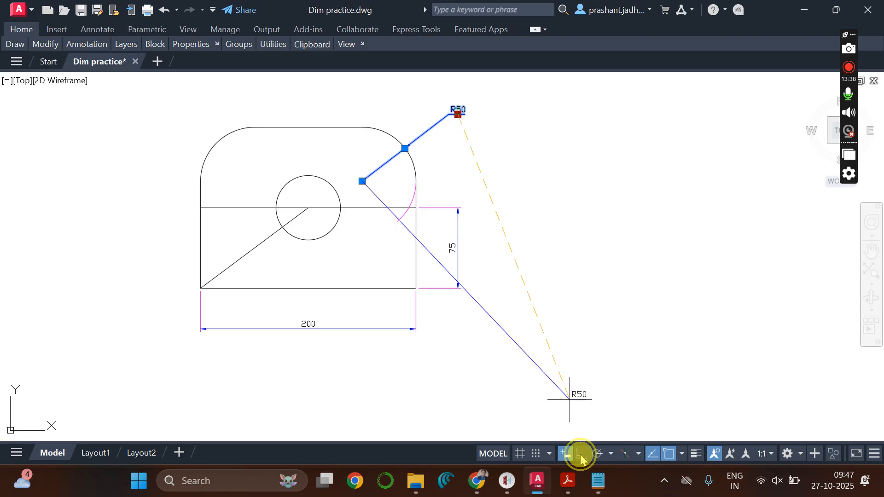
pyautogui.click(402, 91)
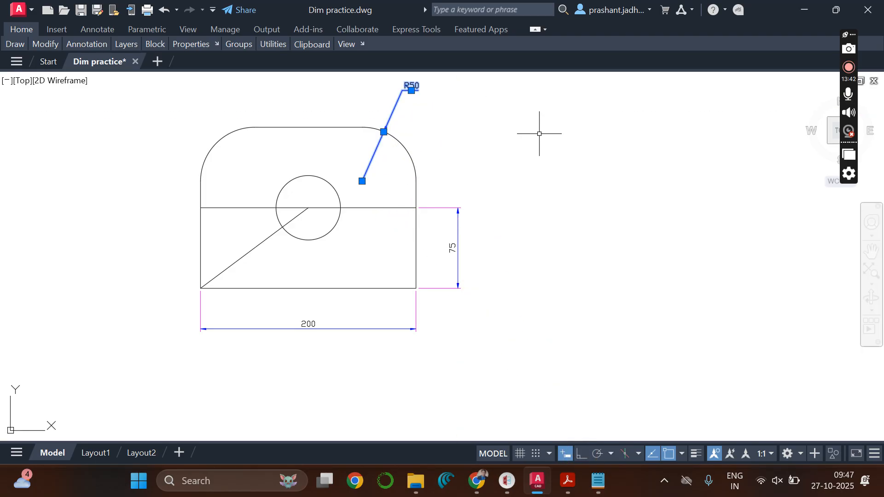
pyautogui.press('Escape')
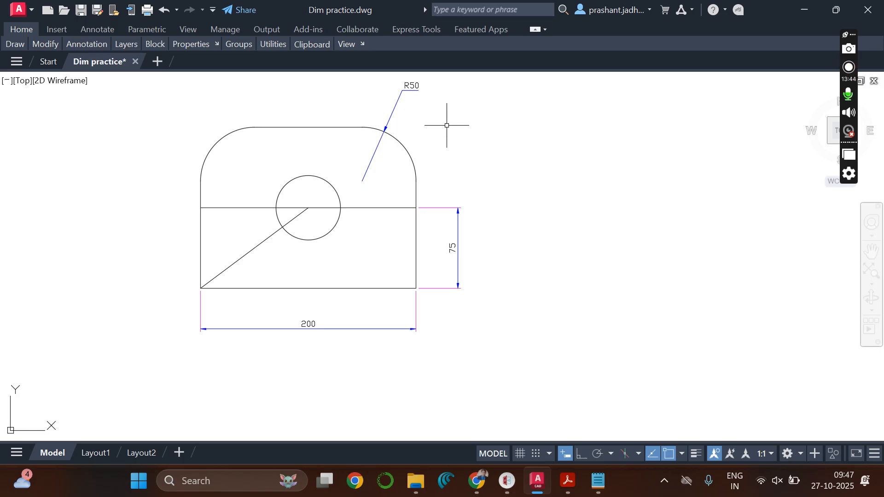
# - Move the radius dimension's text down so it sits close outside the upper-right arc
pyautogui.click(414, 85)
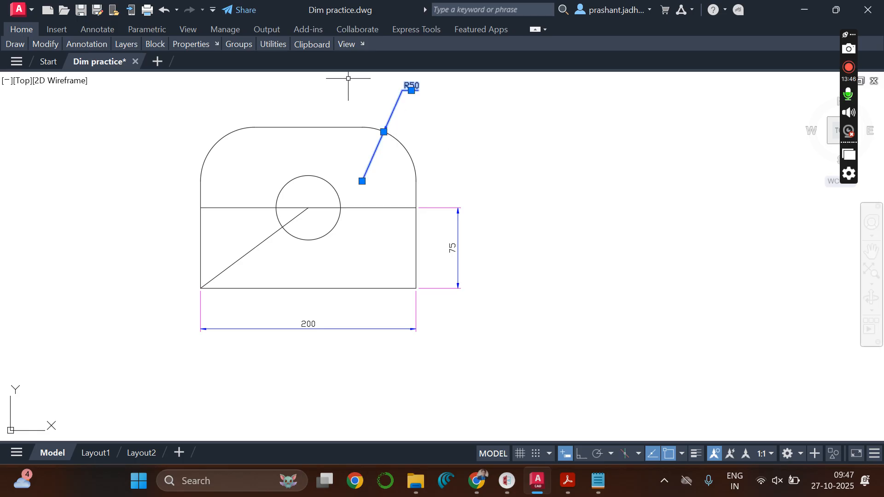
pyautogui.scroll(2, 349, 78)
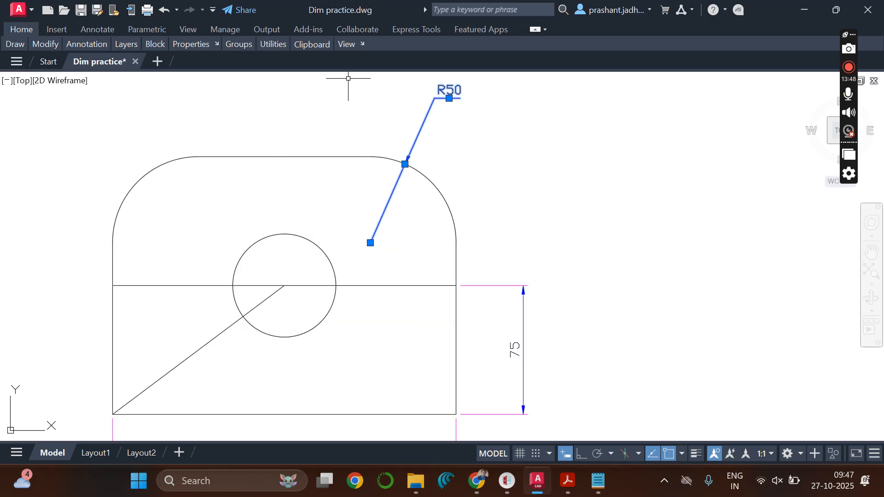
pyautogui.click(450, 98)
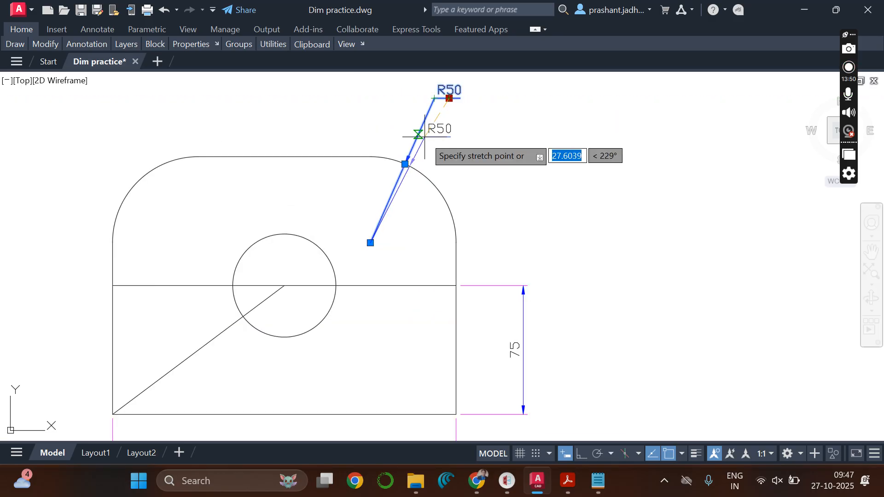
pyautogui.click(438, 148)
pyautogui.press('Escape')
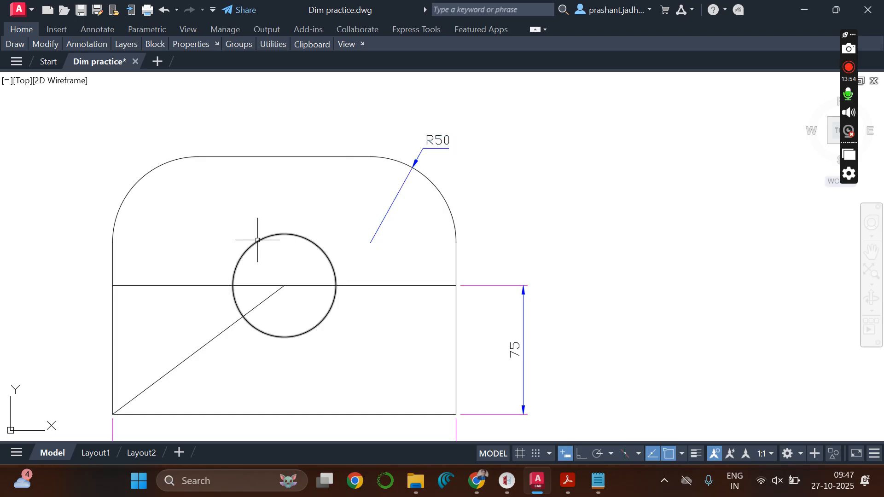
pyautogui.click(431, 183)
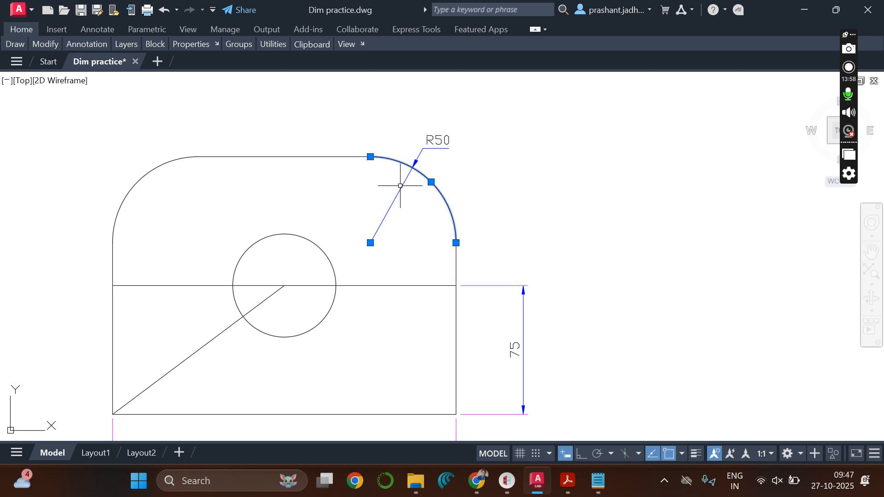
pyautogui.click(138, 177)
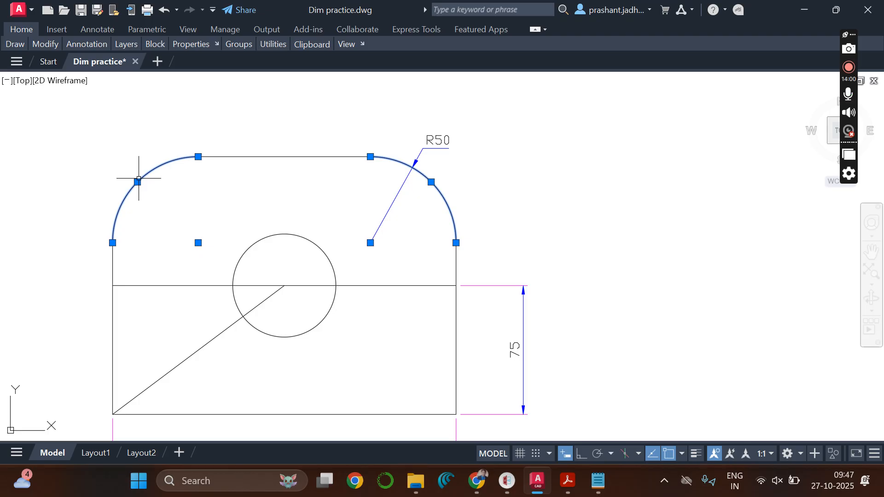
pyautogui.press('Escape')
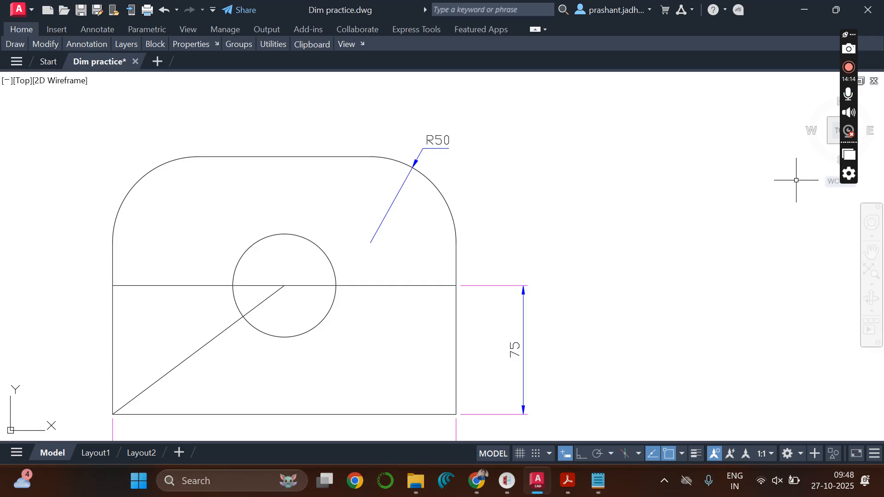
# - Add a diameter dimension to the central circle, placing its text outside the outline beyond the upper-left corner
pyautogui.write('ddi')
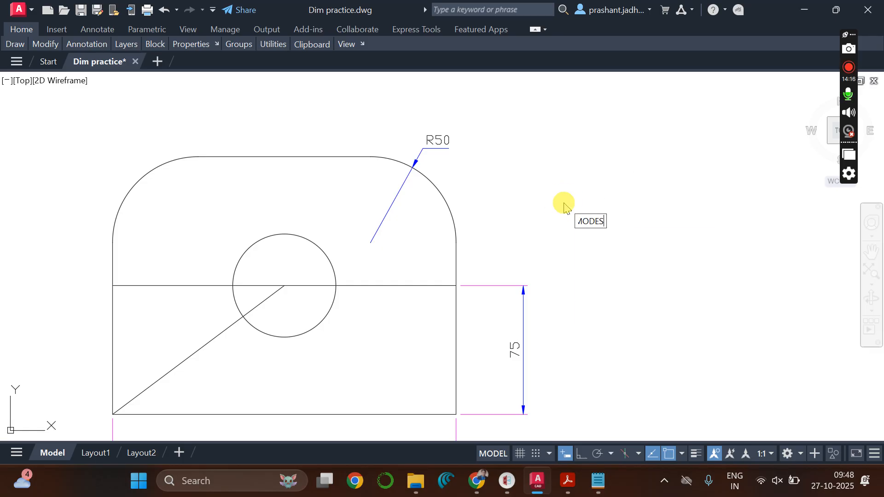
pyautogui.press('Return')
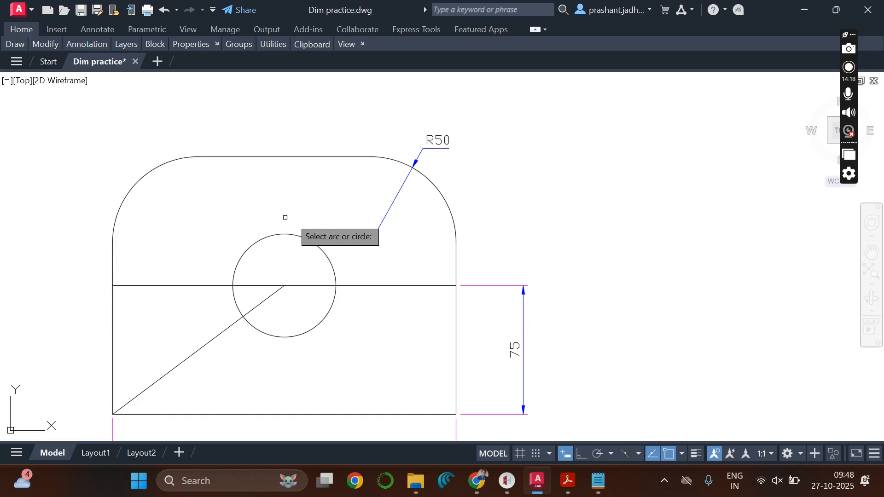
pyautogui.click(246, 250)
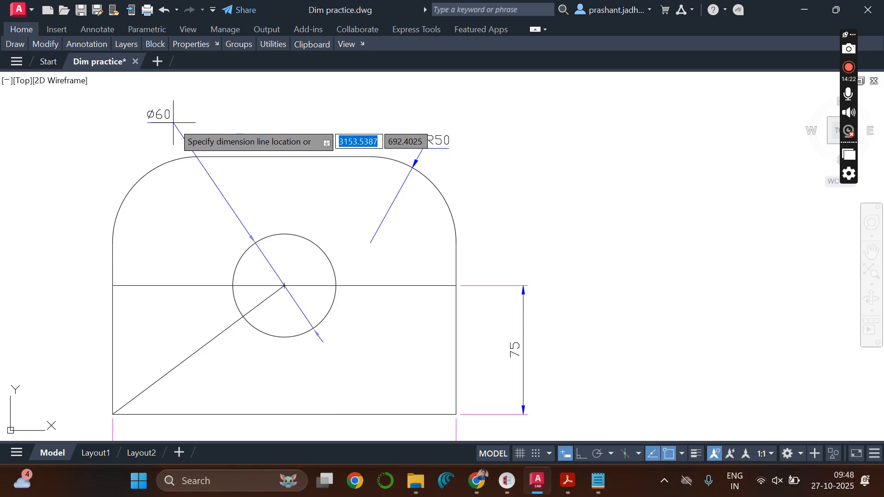
pyautogui.click(88, 139)
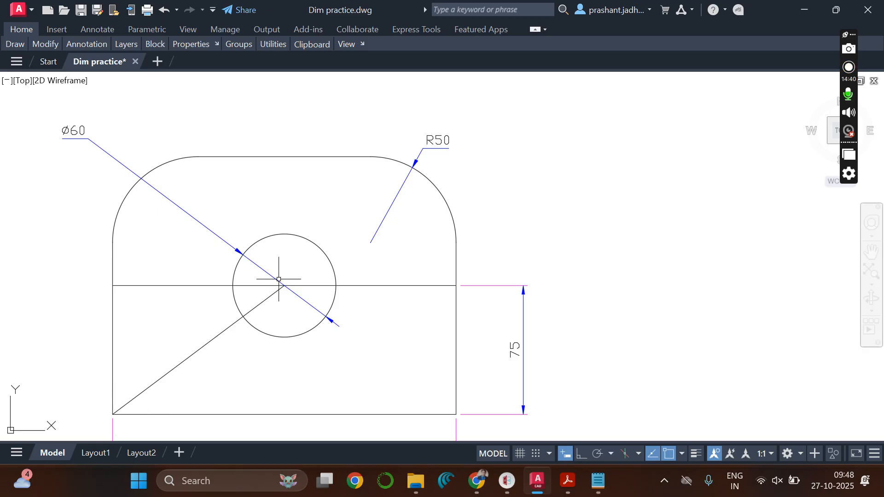
pyautogui.scroll(-4, 345, 233)
pyautogui.scroll(2, 315, 233)
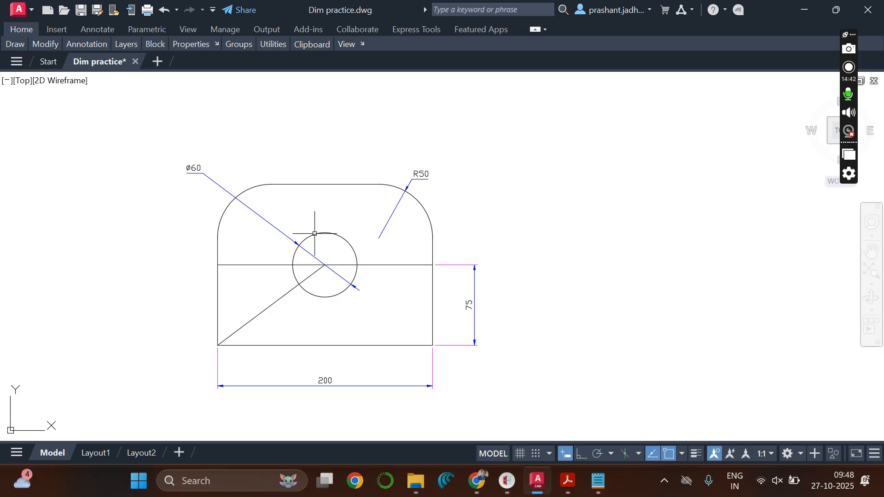
pyautogui.write('li')
pyautogui.press('BackSpace')
pyautogui.press('BackSpace')
pyautogui.write('dli')
pyautogui.press('Return')
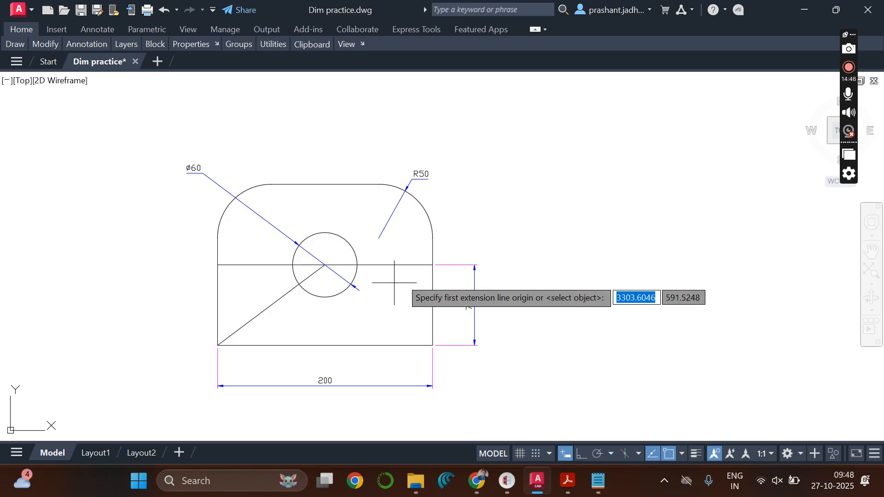
pyautogui.click(218, 345)
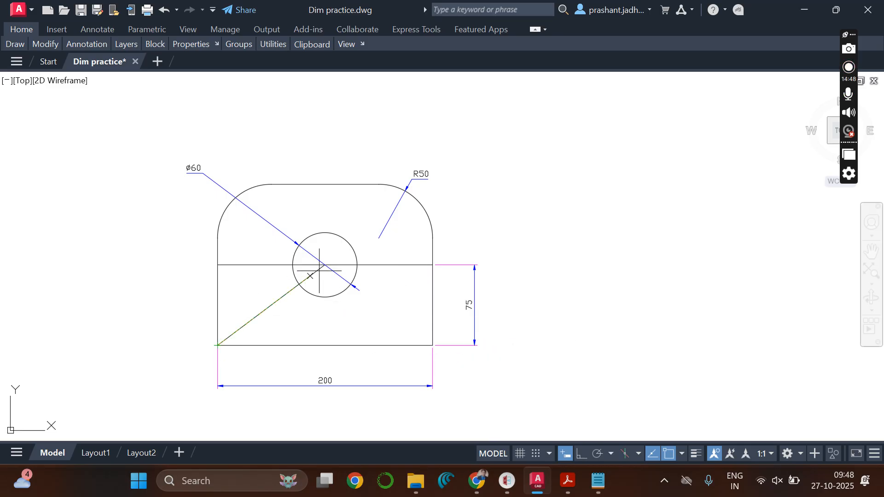
pyautogui.click(325, 265)
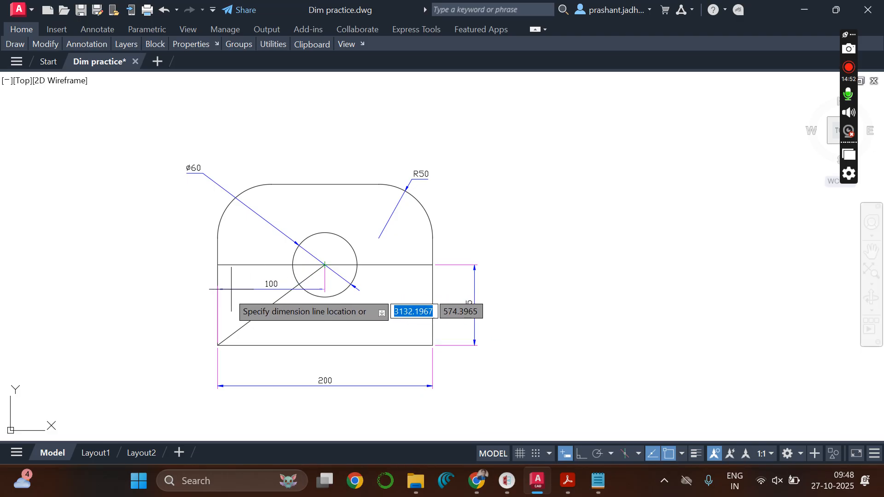
pyautogui.press('Escape')
# - Add an aligned dimension to the sloped line from the lower-left corner to the circle's centre, placing it above the line
pyautogui.write('D')
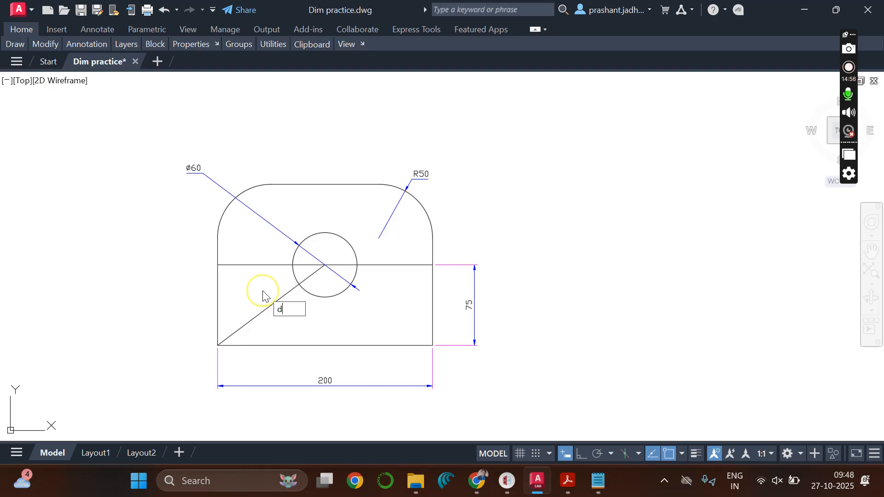
pyautogui.write('AL')
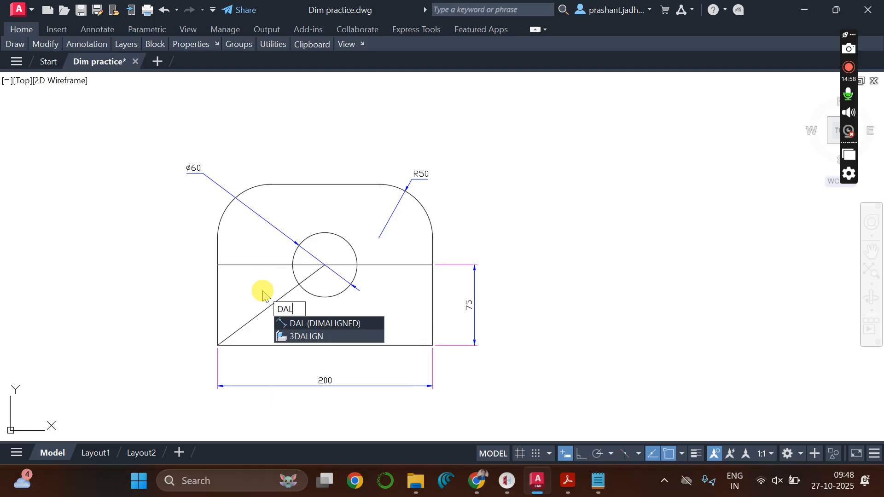
pyautogui.press('Return')
pyautogui.click(217, 345)
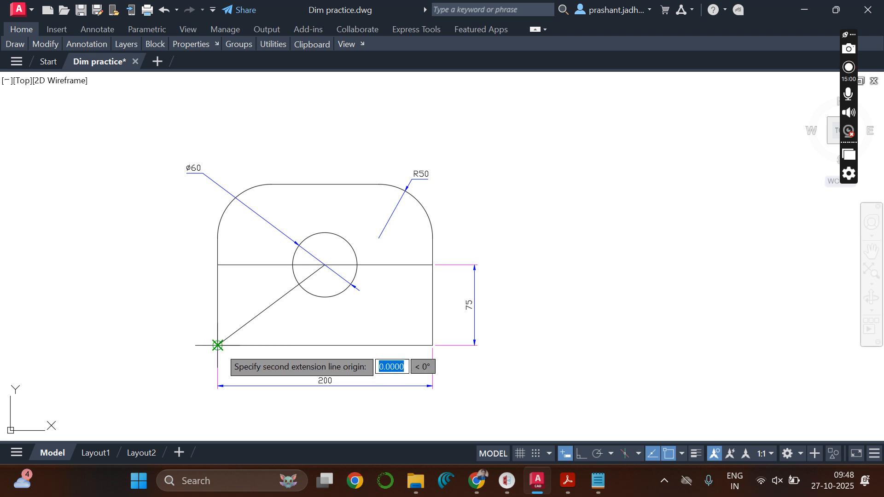
pyautogui.click(325, 265)
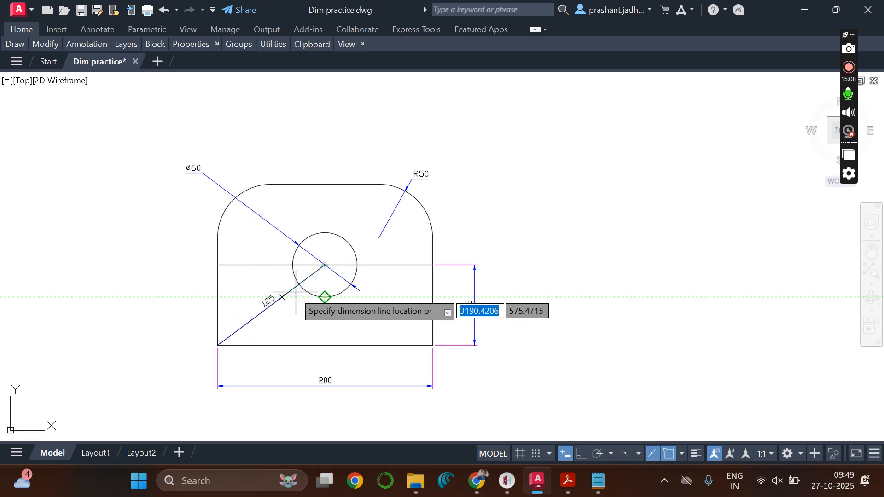
pyautogui.click(269, 286)
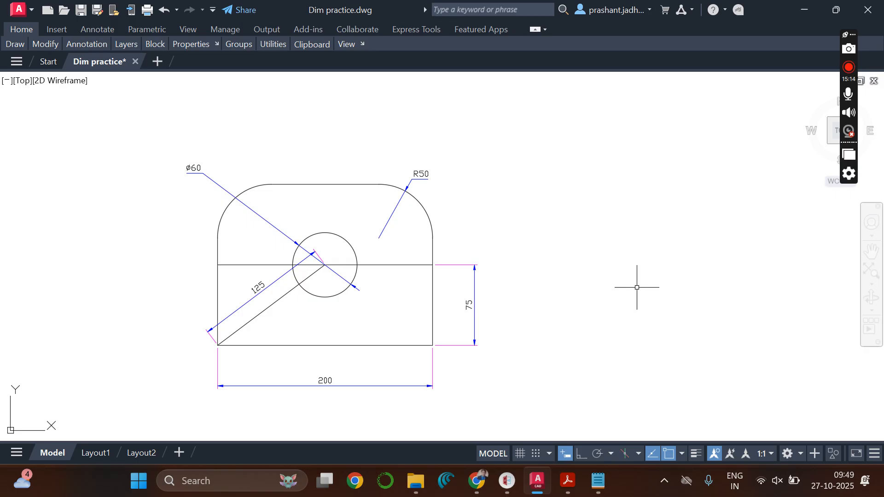
# - Add a horizontal linear dimension from the circle's centre to the lower-left corner, placed between the bottom edge and the overall width dimension
pyautogui.write('dli')
pyautogui.press('Return')
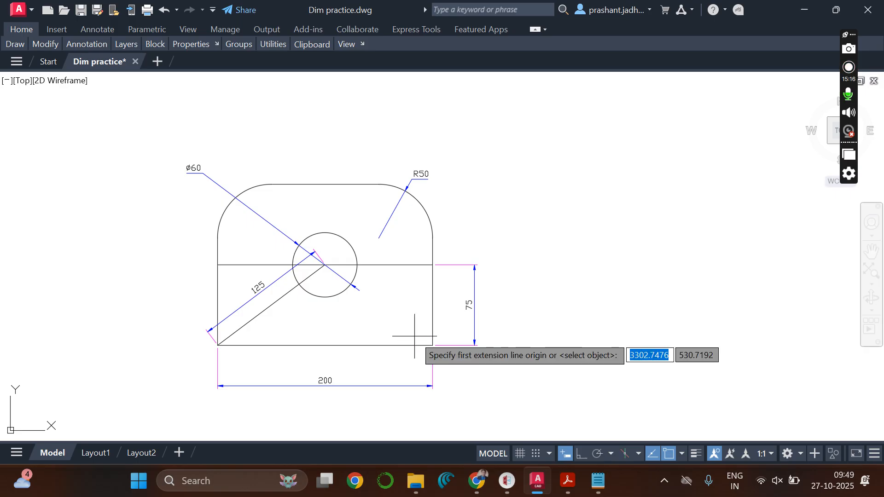
pyautogui.click(325, 265)
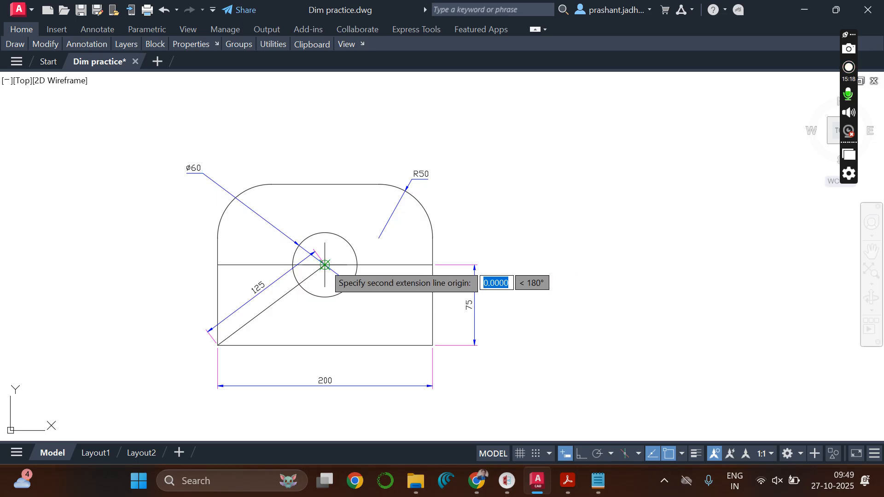
pyautogui.click(219, 345)
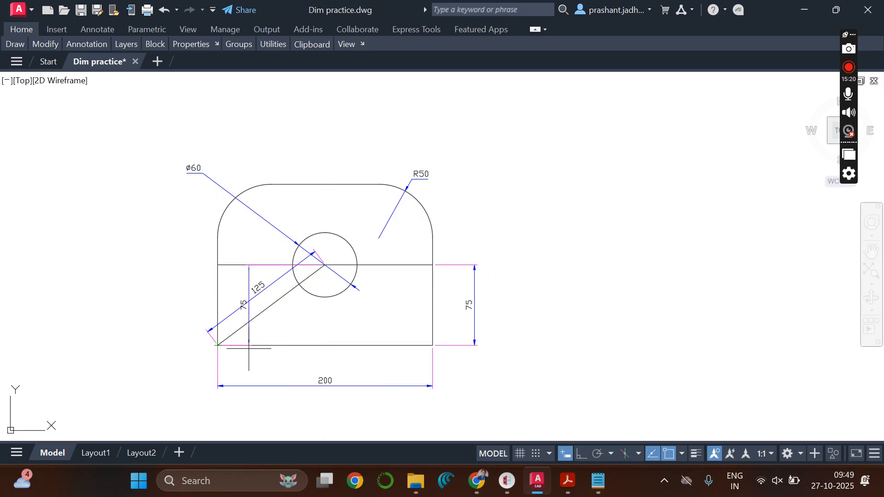
pyautogui.click(293, 360)
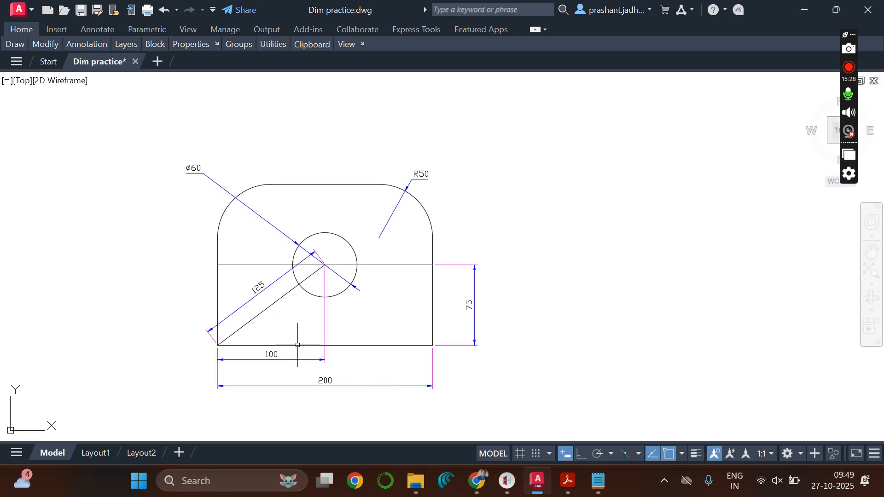
# - Add an angular dimension between the sloped line and the bottom edge, placing its arc inside the outline near the lower-left corner
pyautogui.write('D')
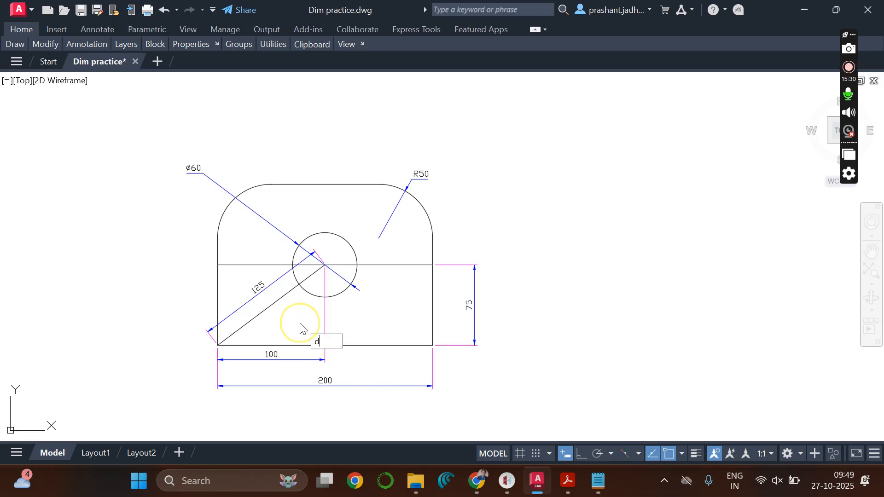
pyautogui.write('an')
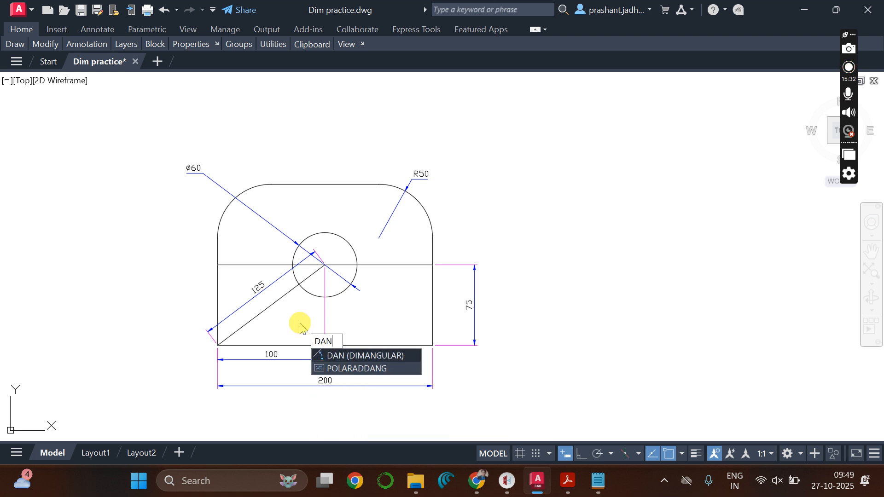
pyautogui.press('Return')
pyautogui.click(269, 307)
pyautogui.click(296, 345)
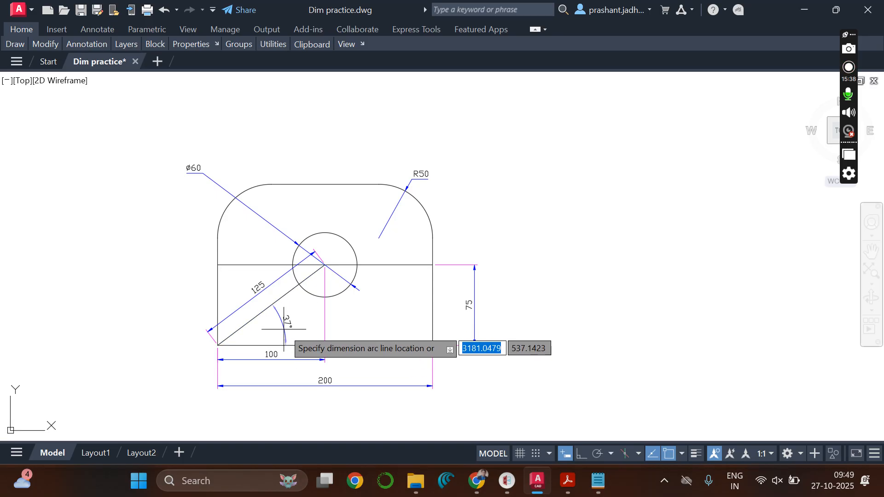
pyautogui.click(284, 329)
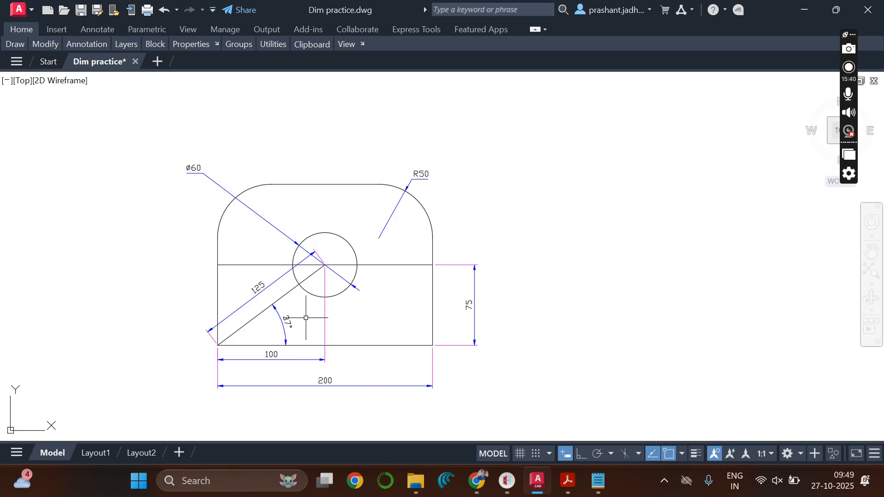
pyautogui.scroll(2, 306, 318)
pyautogui.scroll(-3, 306, 318)
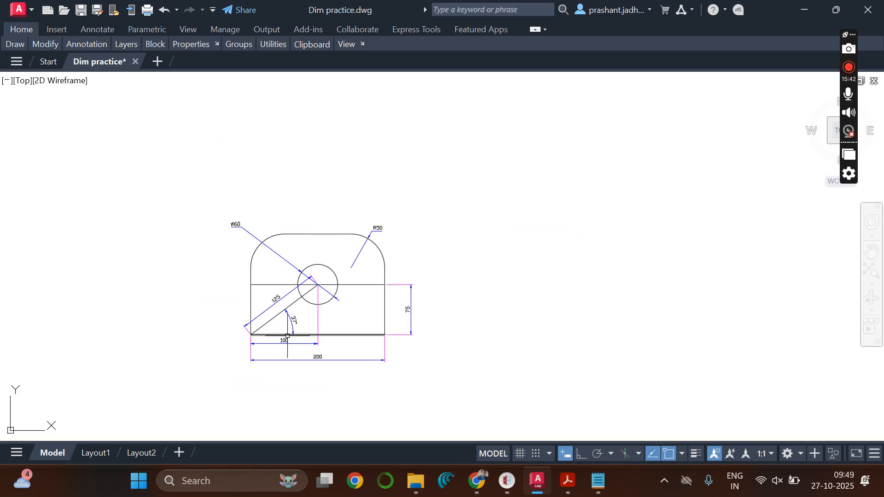
pyautogui.scroll(1, 287, 336)
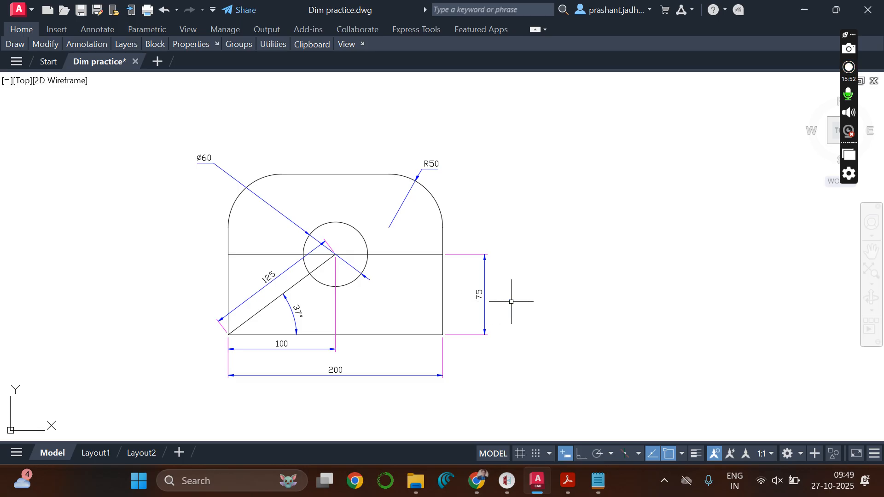
# - Modify the current custom dimension style, setting its arrow size to 6
pyautogui.write('d')
pyautogui.press('Return')
pyautogui.click(301, 184)
pyautogui.click(593, 209)
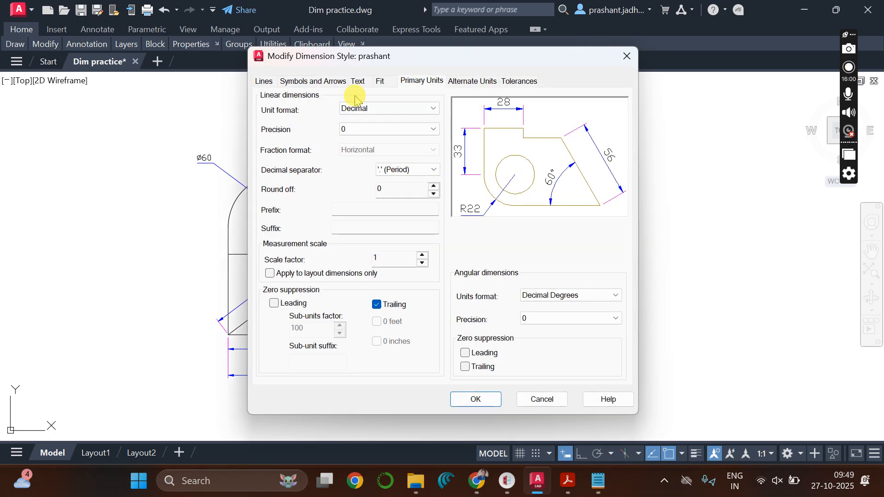
pyautogui.click(305, 82)
pyautogui.doubleClick(281, 222)
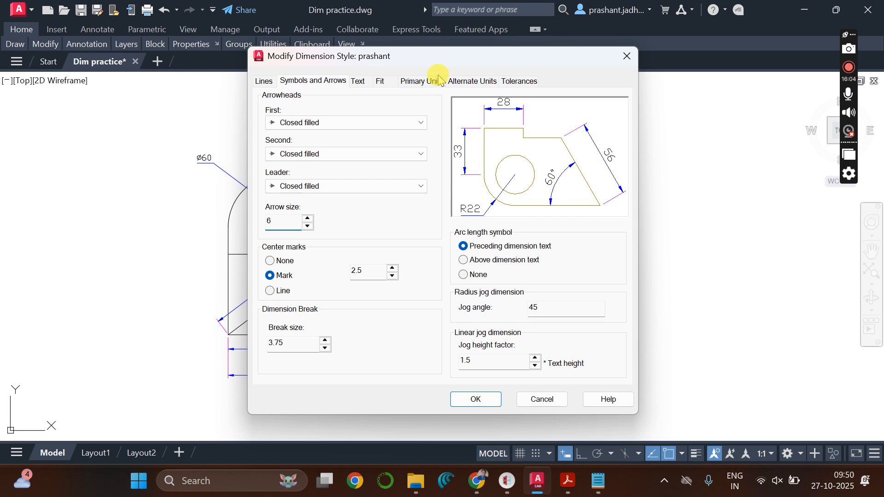
# - Set the dimension style's text height to 6 and close the style manager
pyautogui.click(358, 81)
pyautogui.doubleClick(397, 181)
pyautogui.write('6')
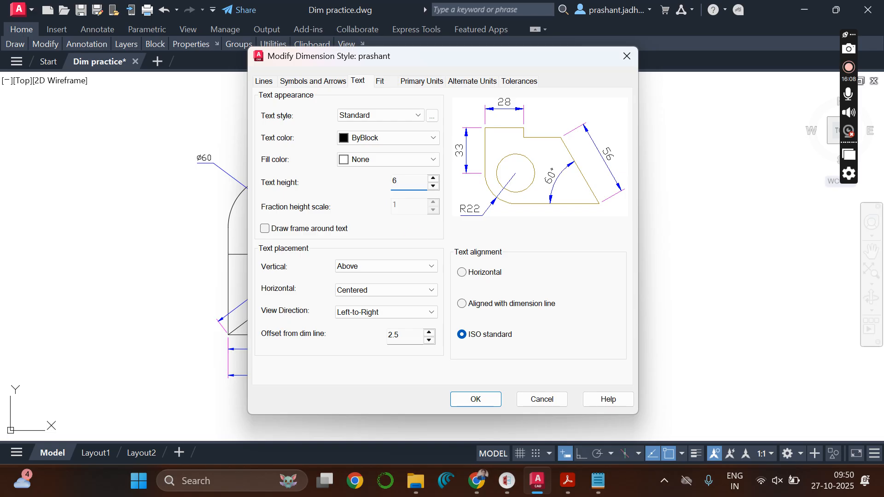
pyautogui.click(474, 399)
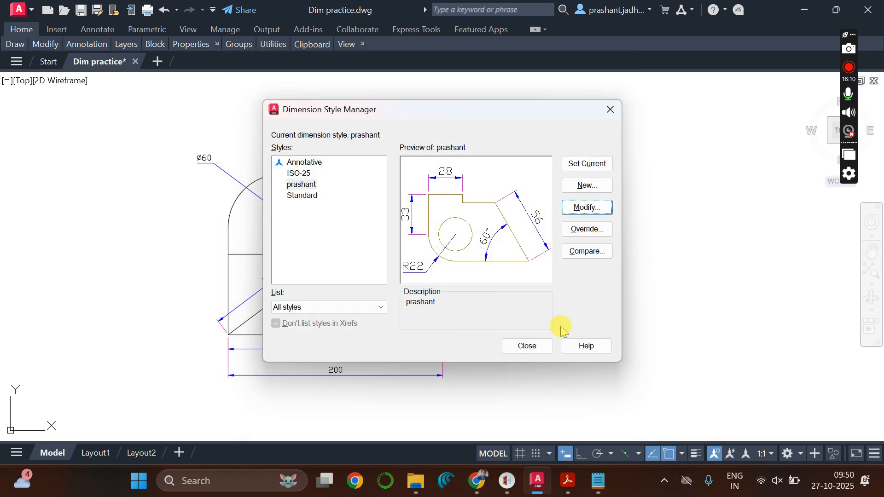
pyautogui.click(527, 345)
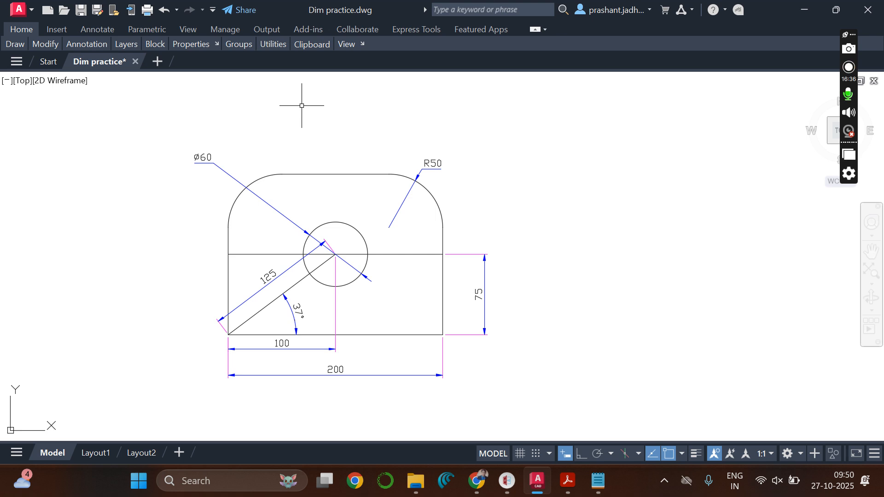
# - Define a multiline text box about 320 units wide above the drawing's outline
pyautogui.write('MT')
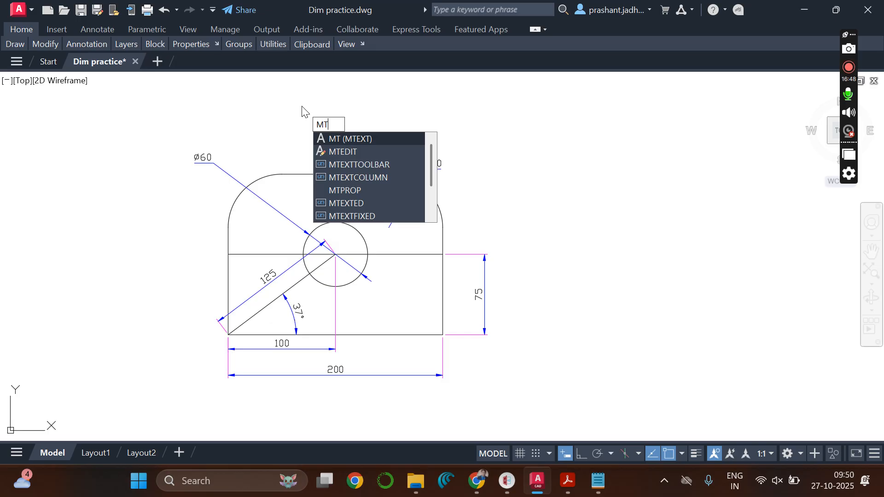
pyautogui.press('Return')
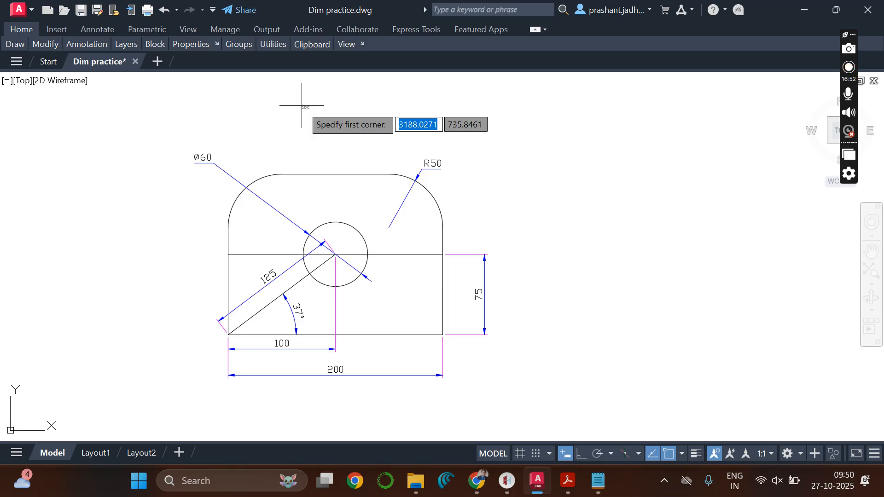
pyautogui.click(258, 86)
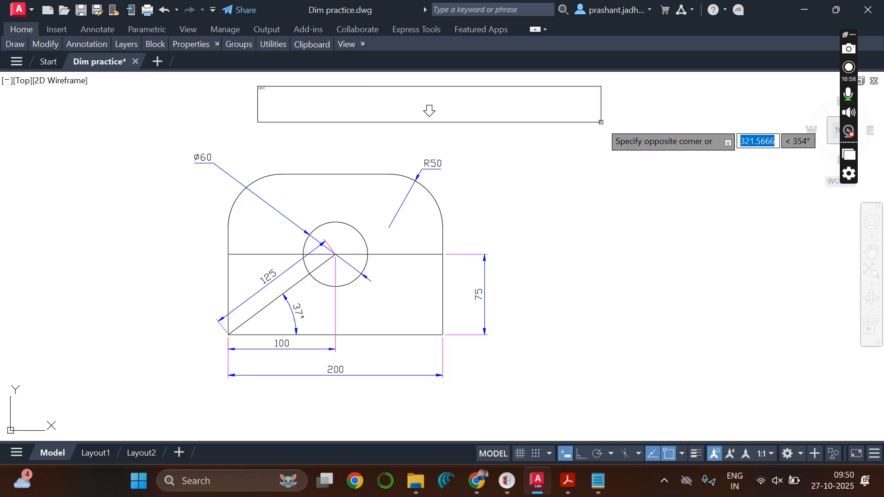
pyautogui.click(601, 122)
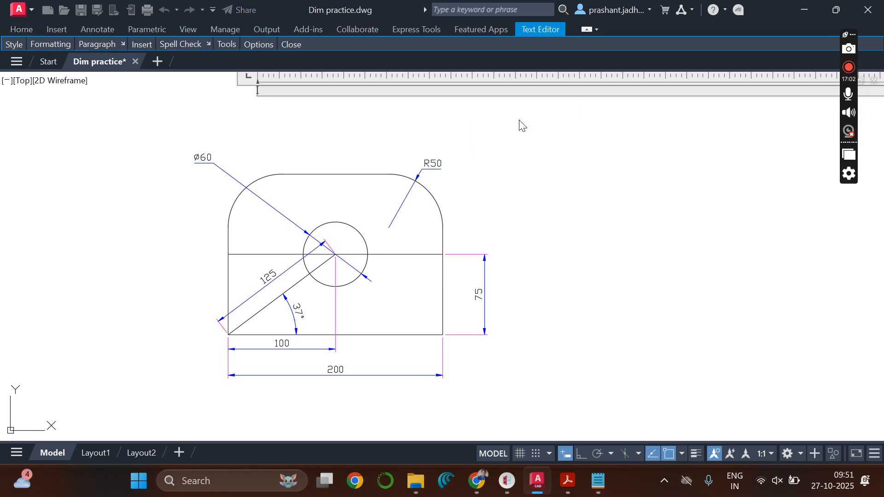
# - Expand the ribbon to show the full text formatting options and set the new text's height to 4
pyautogui.click(587, 31)
pyautogui.click(587, 31)
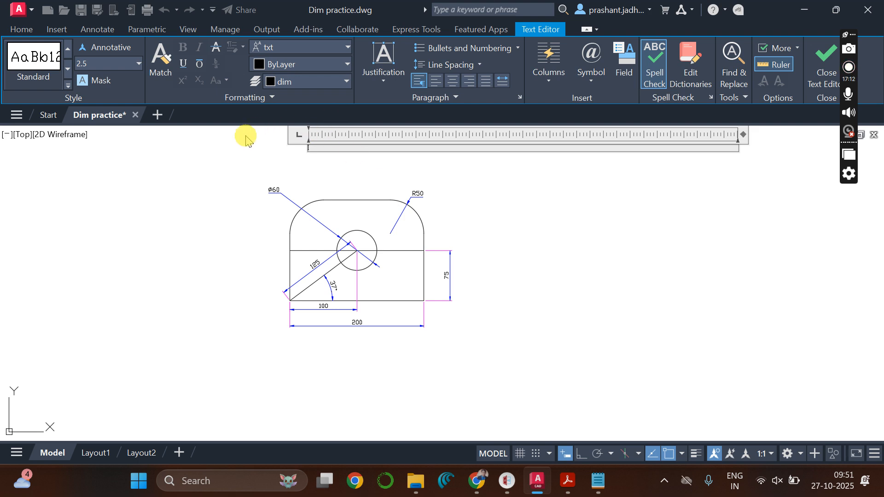
pyautogui.scroll(10, 245, 136)
pyautogui.scroll(-10, 246, 135)
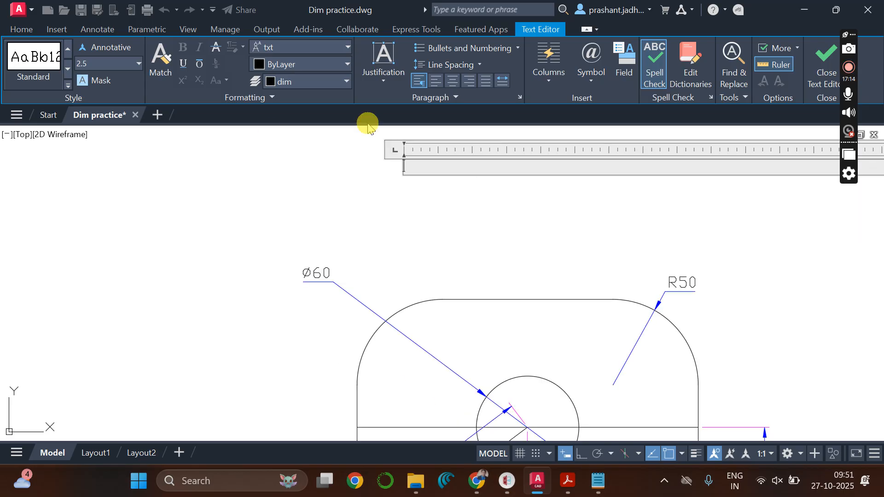
pyautogui.scroll(3, 458, 133)
pyautogui.click(403, 198)
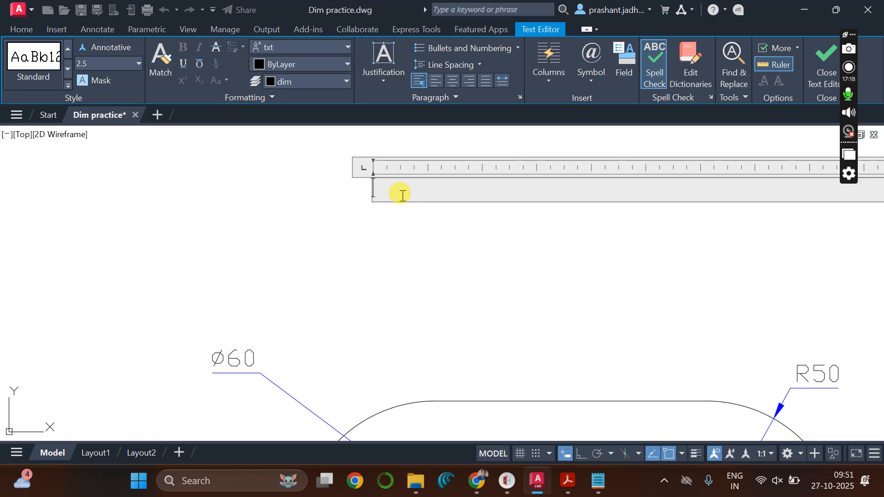
pyautogui.click(99, 63)
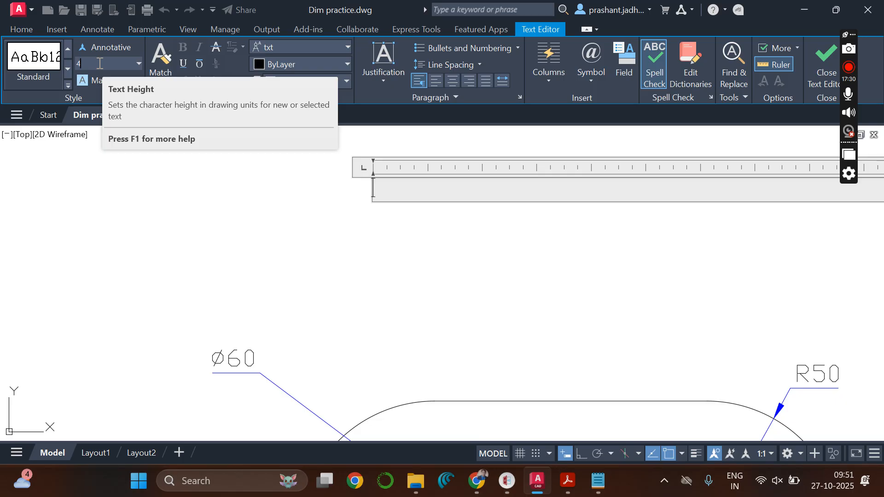
pyautogui.press('Return')
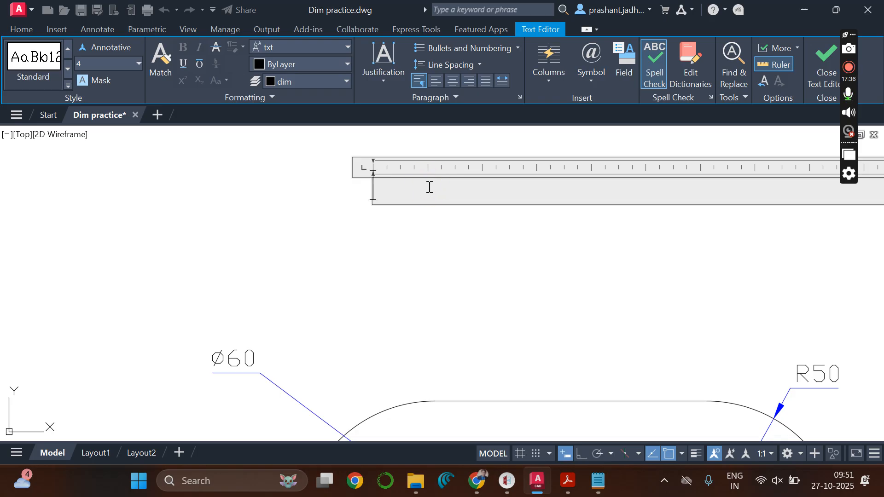
# - Enter FRONT VIEW as the multiline text in the txt font and finish the text
pyautogui.write('FRONT')
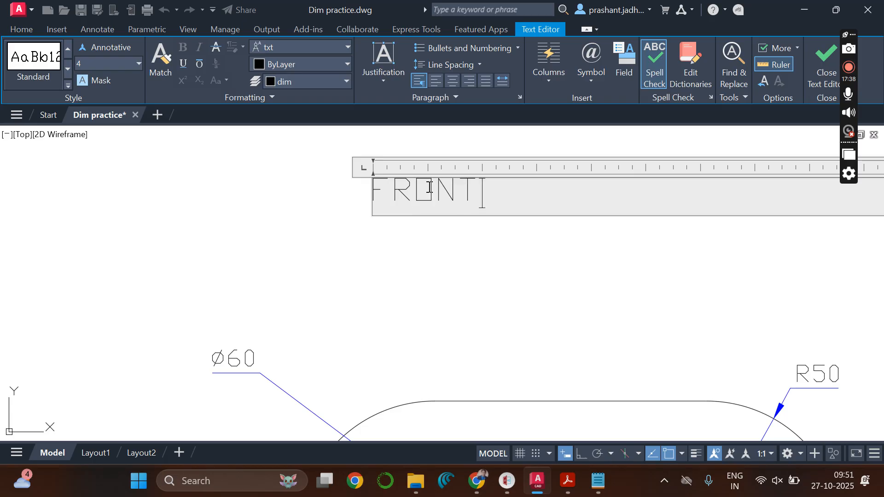
pyautogui.write(' VIEW')
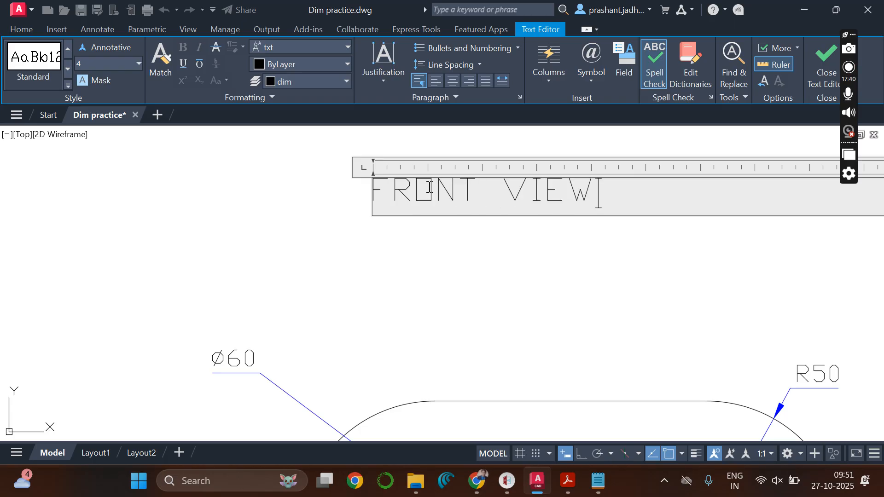
pyautogui.click(37, 77)
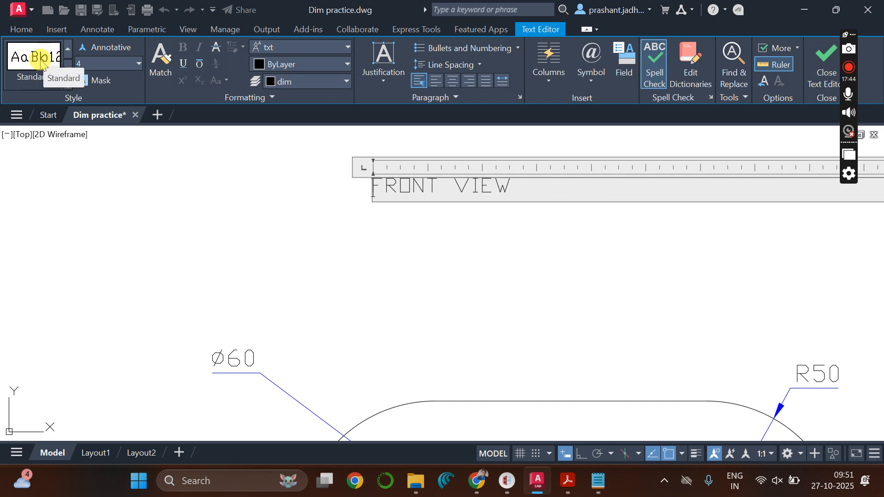
pyautogui.click(303, 46)
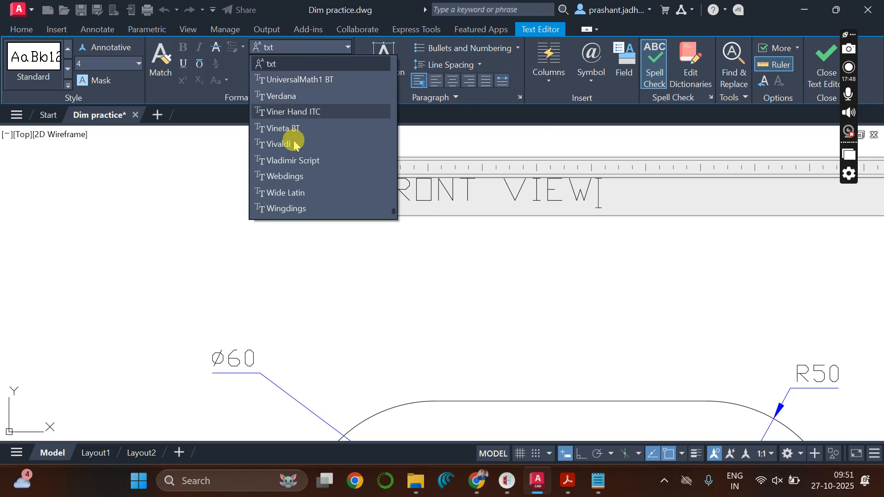
pyautogui.click(185, 186)
pyautogui.click(576, 188)
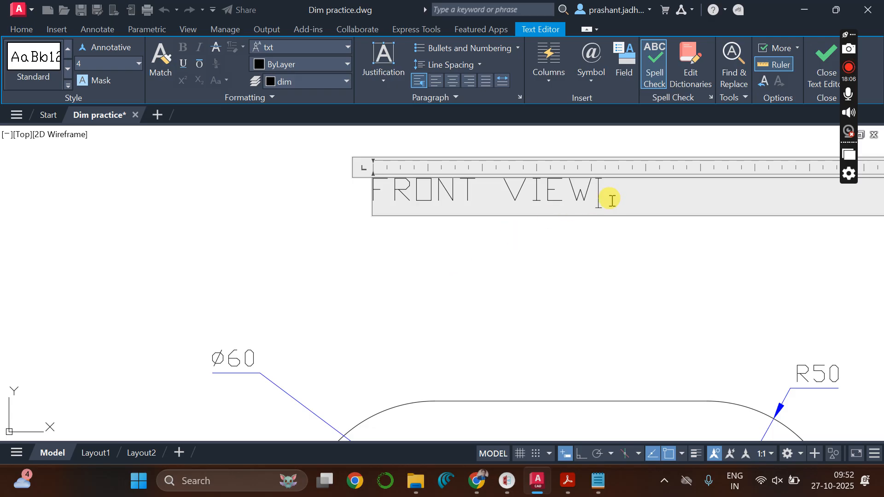
pyautogui.click(448, 274)
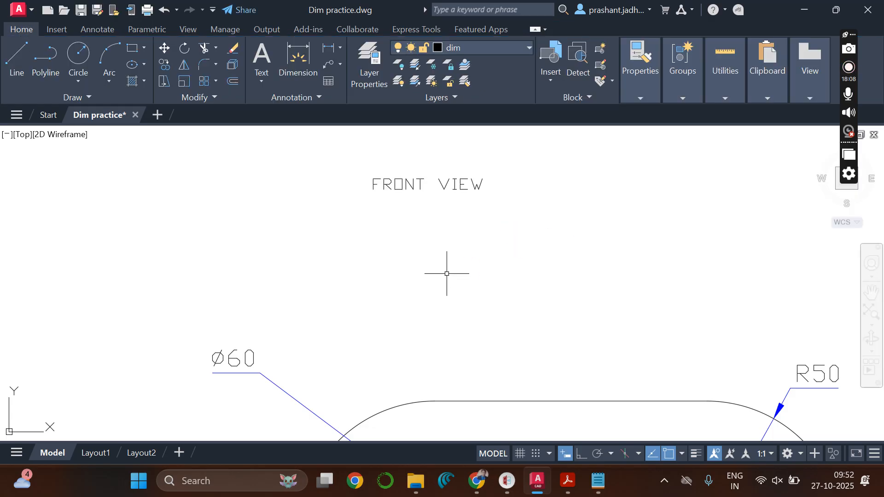
# - Edit the FRONT VIEW text above the drawing and set the height of all its characters to 8
pyautogui.scroll(-1, 447, 273)
pyautogui.scroll(-4, 446, 274)
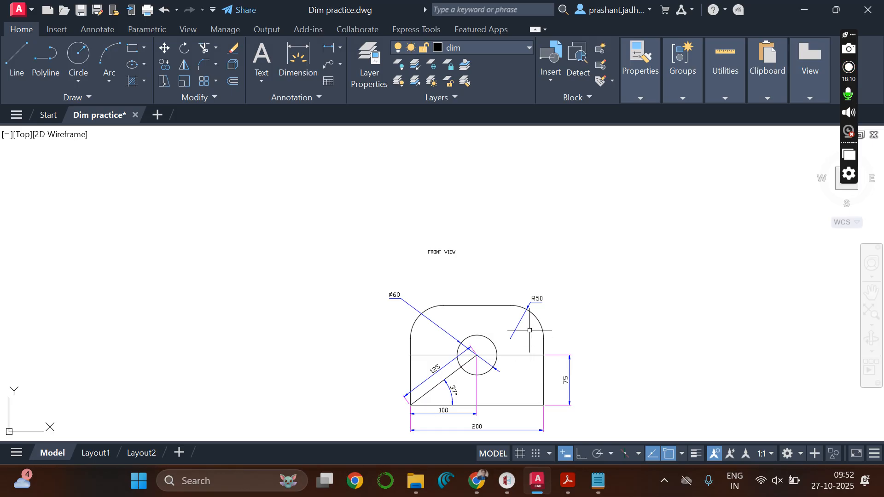
pyautogui.write('p')
pyautogui.press('Return')
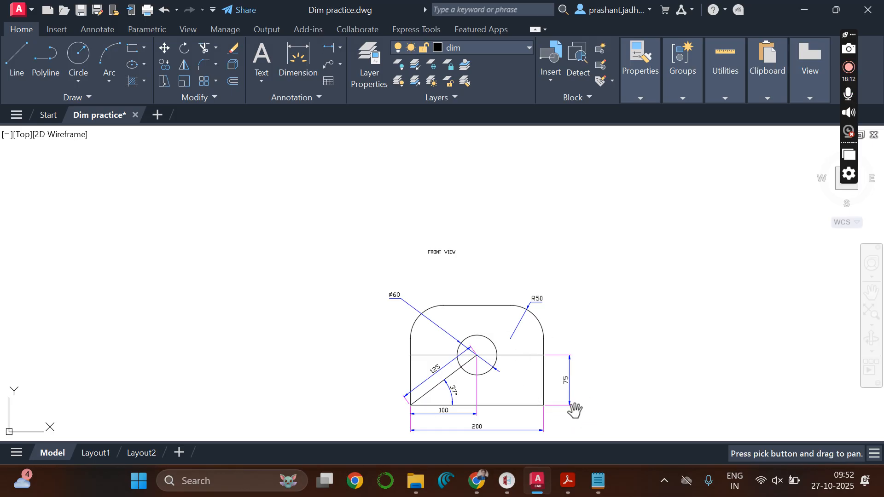
pyautogui.moveTo(581, 429); pyautogui.dragTo(517, 343)
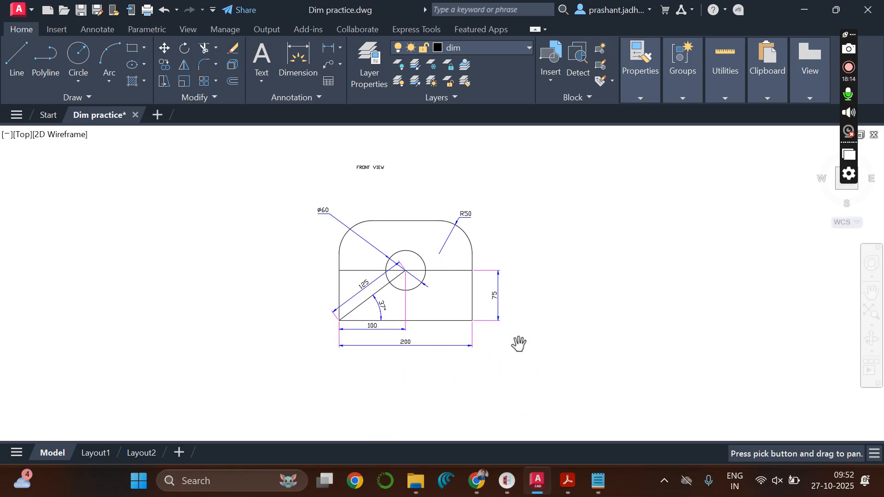
pyautogui.press('Escape')
pyautogui.click(358, 166)
pyautogui.doubleClick(377, 167)
pyautogui.moveTo(427, 170); pyautogui.dragTo(346, 159)
pyautogui.click(98, 65)
pyautogui.click(97, 65)
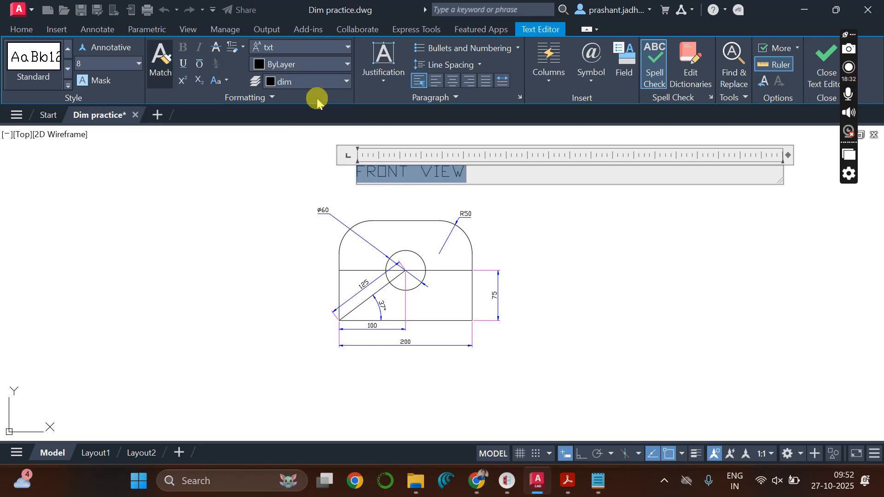
pyautogui.click(592, 247)
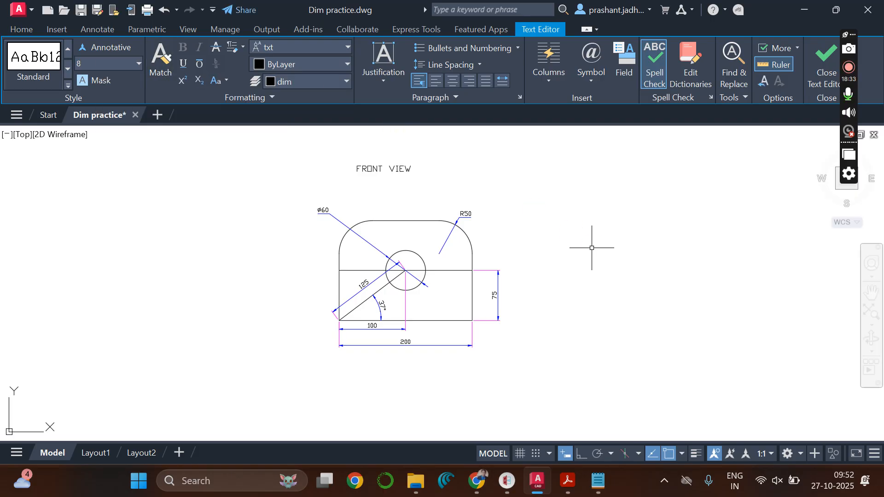
# - Move the FRONT VIEW text down and right so it sits centred just above the outline's top edge
pyautogui.click(389, 173)
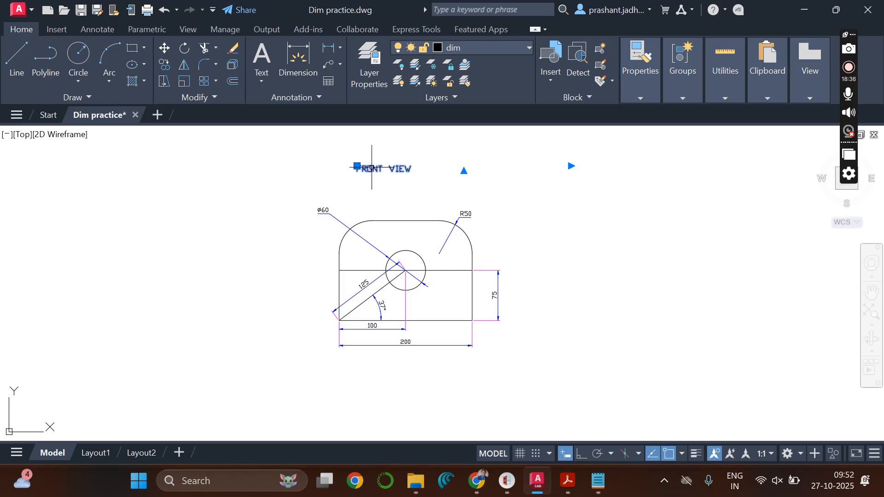
pyautogui.click(582, 454)
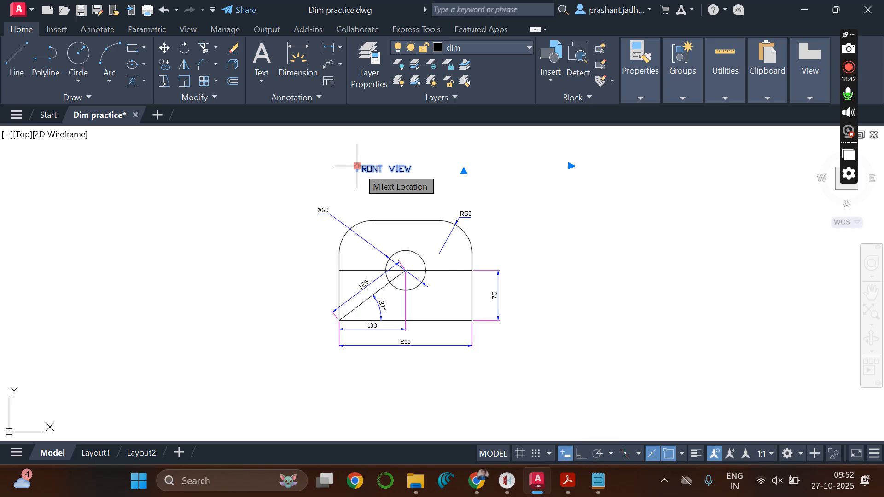
pyautogui.click(357, 165)
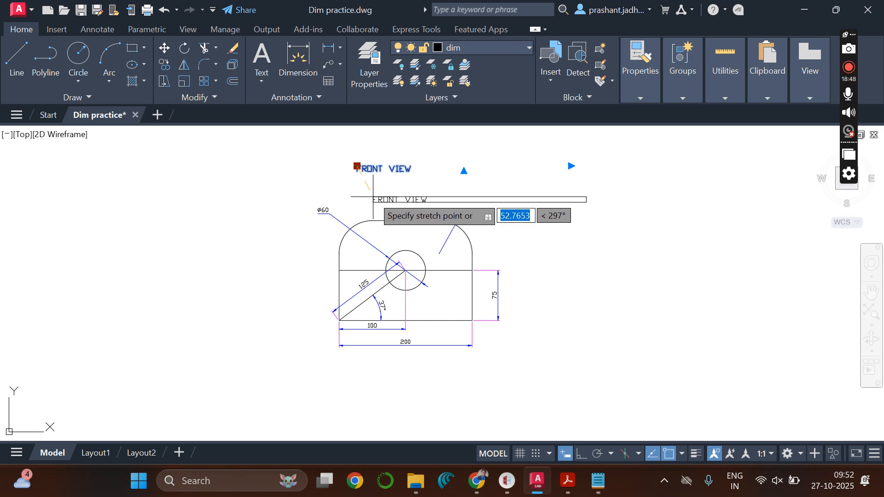
pyautogui.click(373, 197)
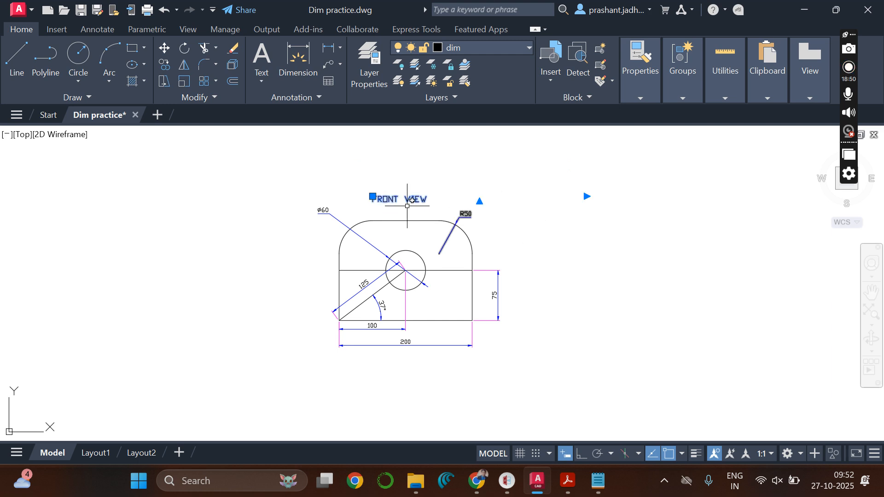
# - Copy the FRONT VIEW text above the outline and paste the copy centred below the 200 dimension
pyautogui.press('Escape')
pyautogui.scroll(2, 438, 292)
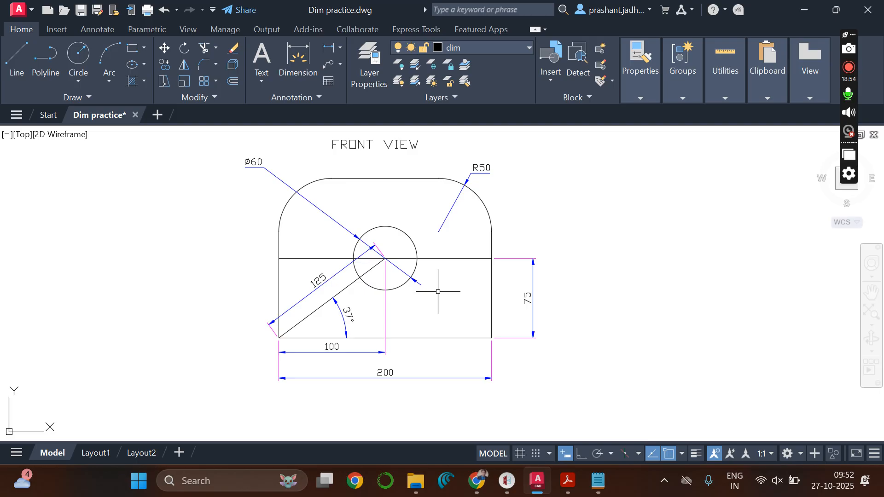
pyautogui.click(347, 138)
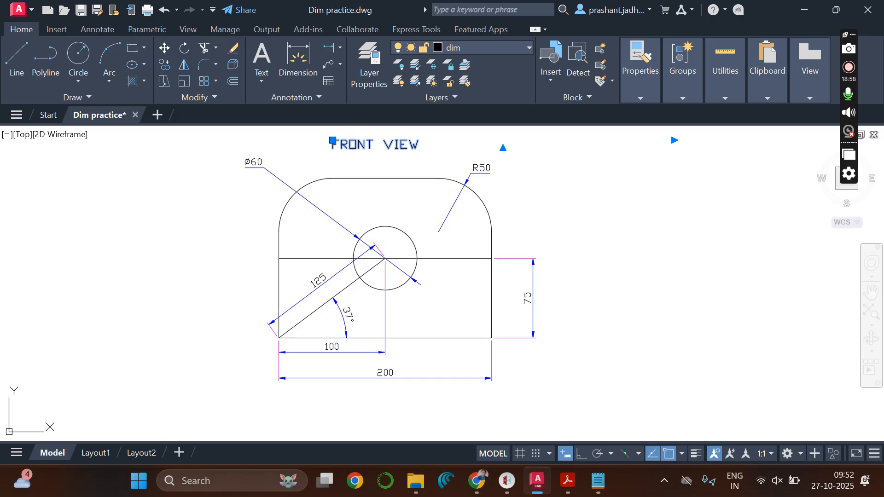
pyautogui.hotkey('ctrl', 'c')
pyautogui.hotkey('ctrl', 'v')
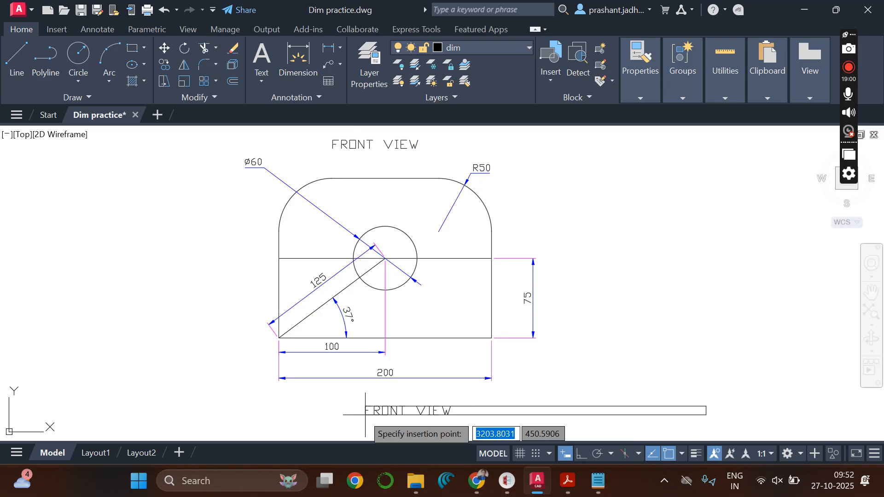
pyautogui.click(364, 420)
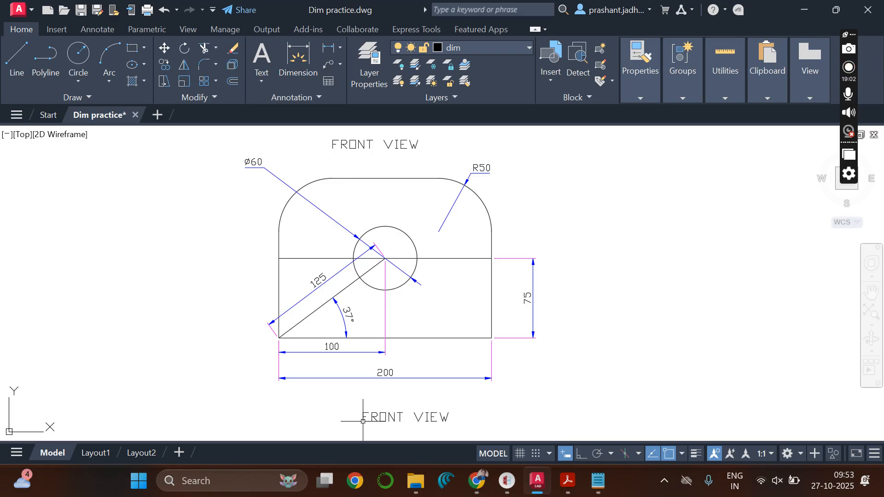
# - Edit the copied text below the drawing so that it reads TOP VIEW
pyautogui.click(381, 420)
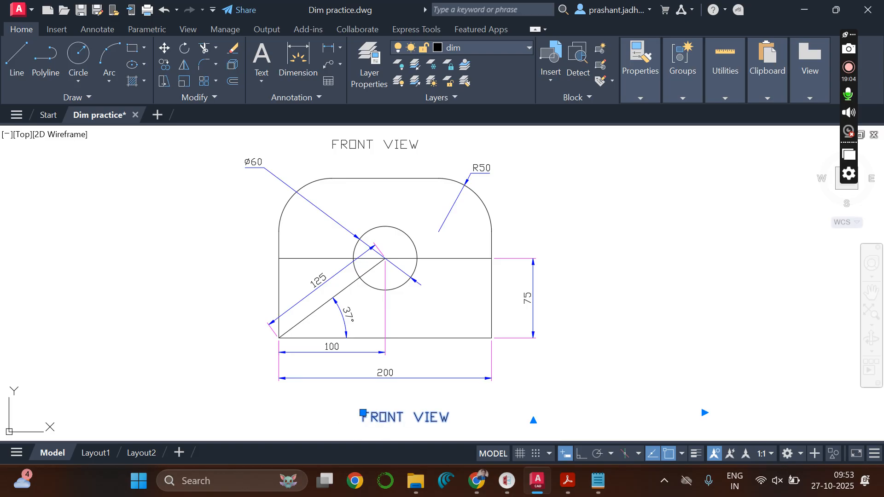
pyautogui.doubleClick(390, 417)
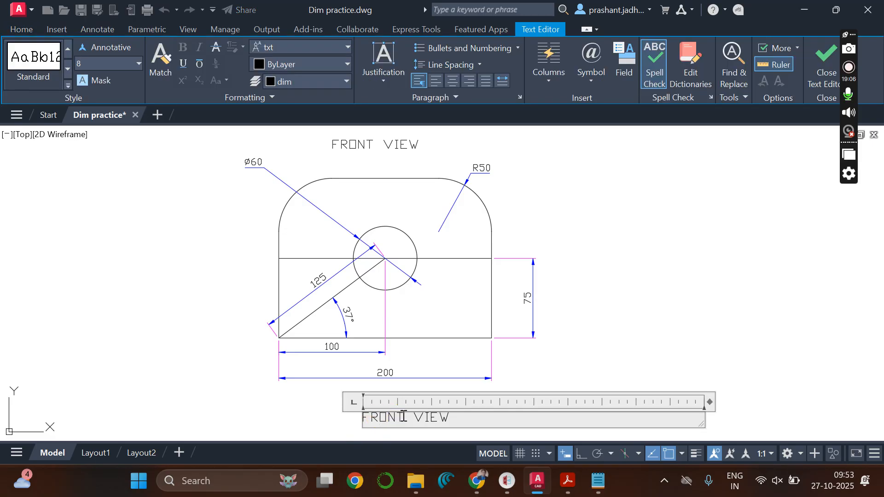
pyautogui.moveTo(405, 417); pyautogui.dragTo(362, 417)
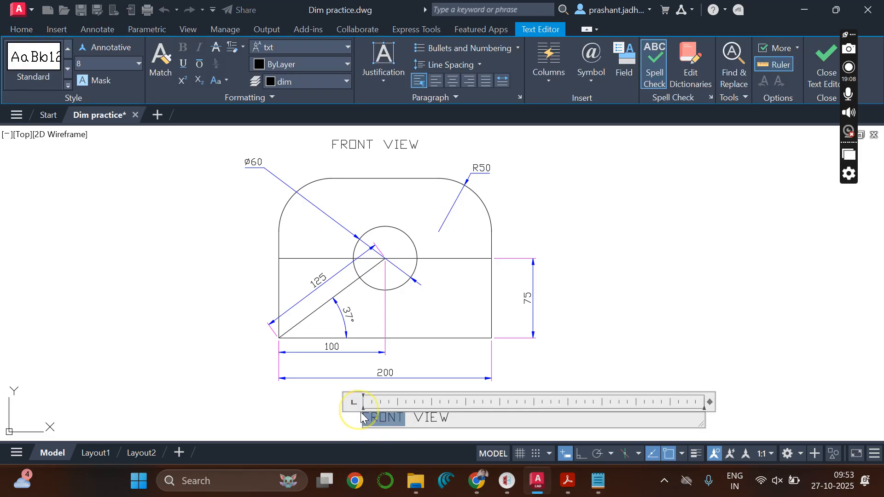
pyautogui.write('TOP')
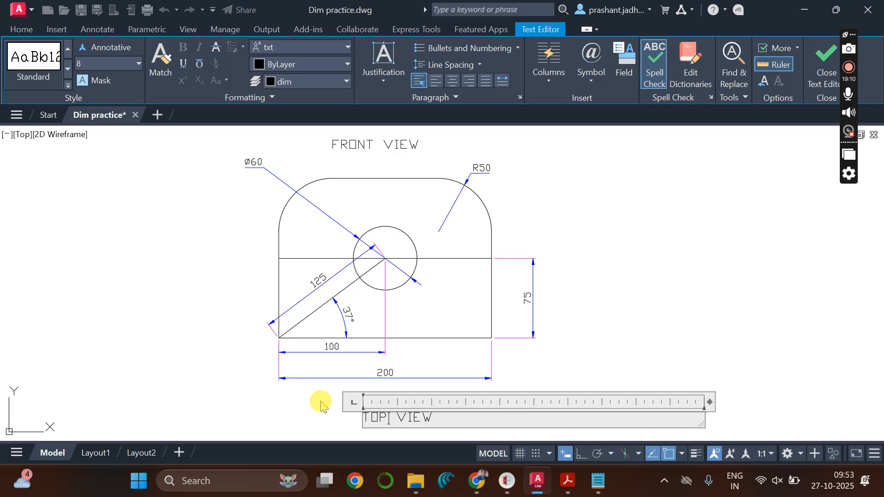
pyautogui.click(299, 398)
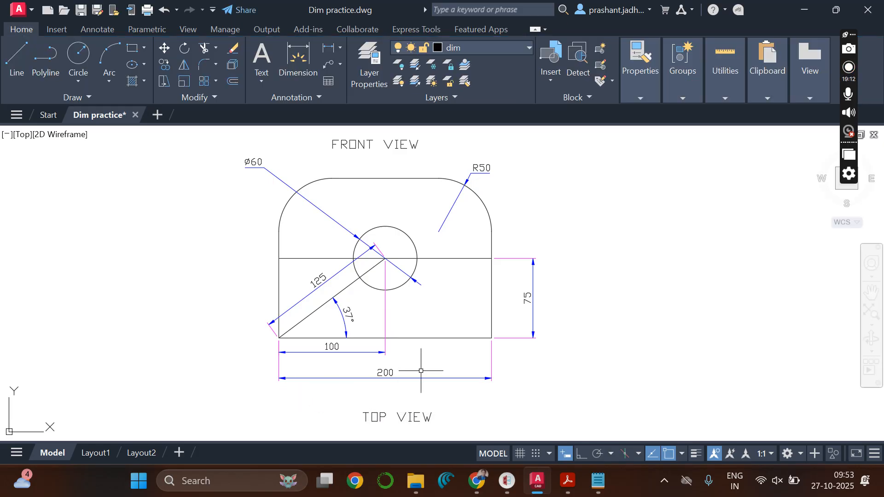
# - Add a new multiline text reading FRONT VIEW in the empty area beside the outline's left edge, with text height 2.5
pyautogui.write('mt')
pyautogui.press('Return')
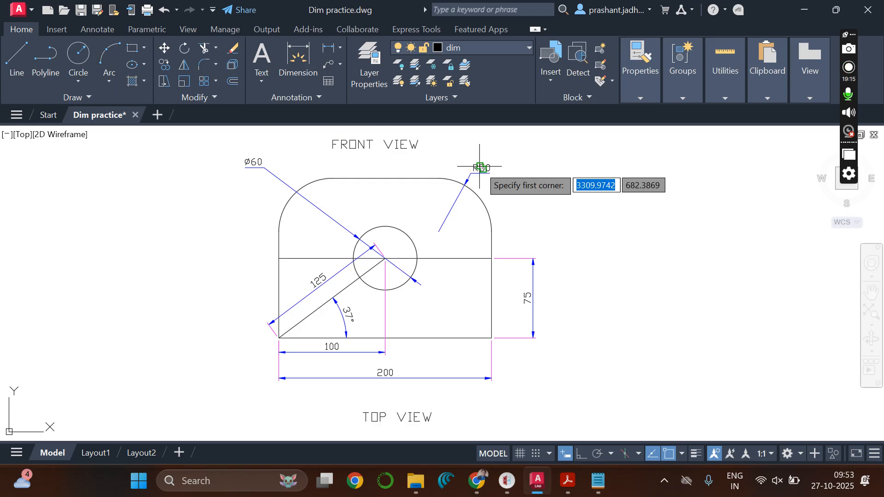
pyautogui.click(52, 227)
pyautogui.click(207, 242)
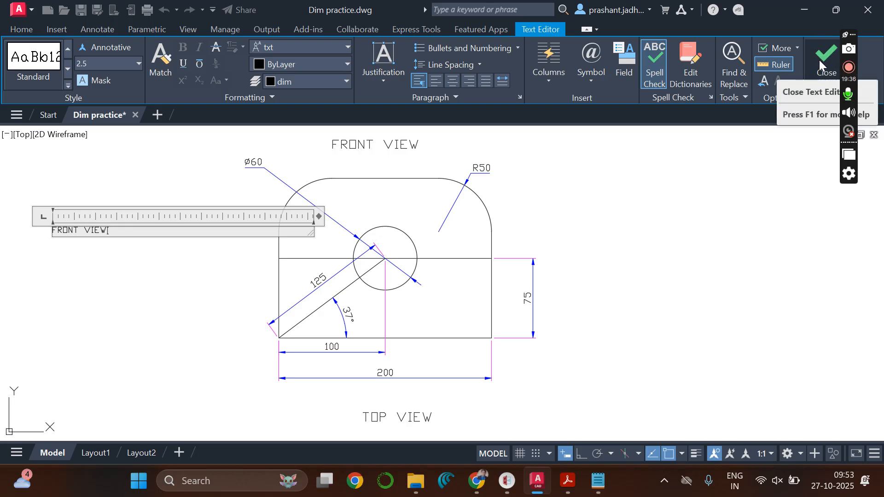
pyautogui.click(161, 235)
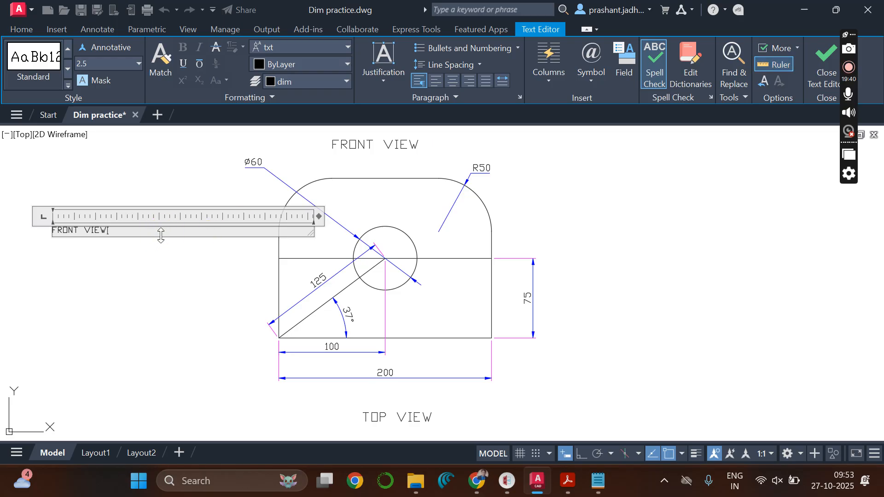
pyautogui.click(161, 236)
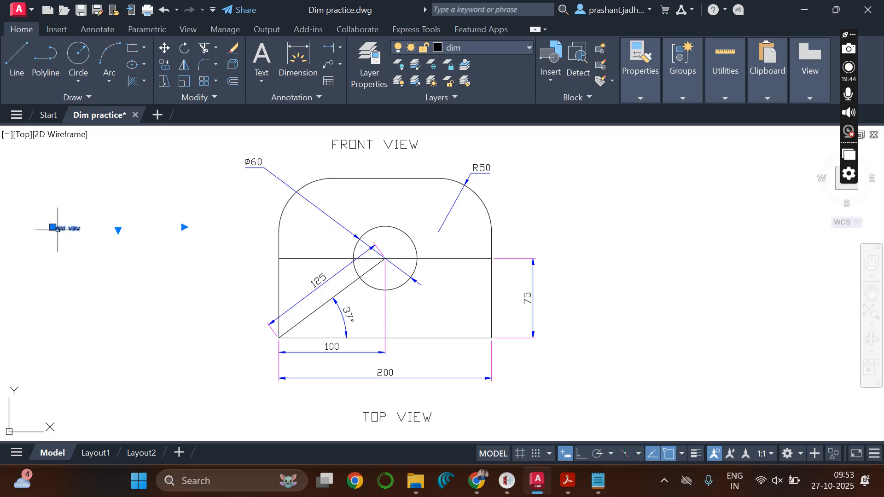
# - Reopen the small FRONT VIEW text beside the outline, try different frame heights and columns, and narrow its text frame
pyautogui.doubleClick(106, 230)
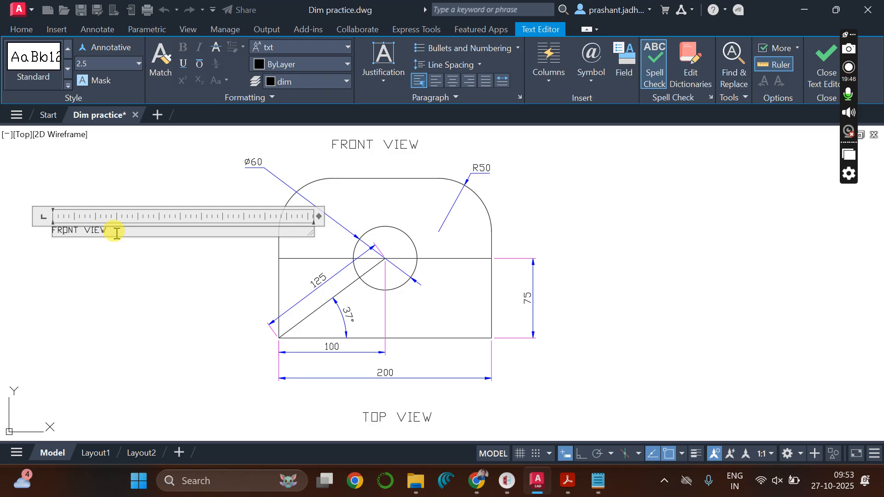
pyautogui.press('Return')
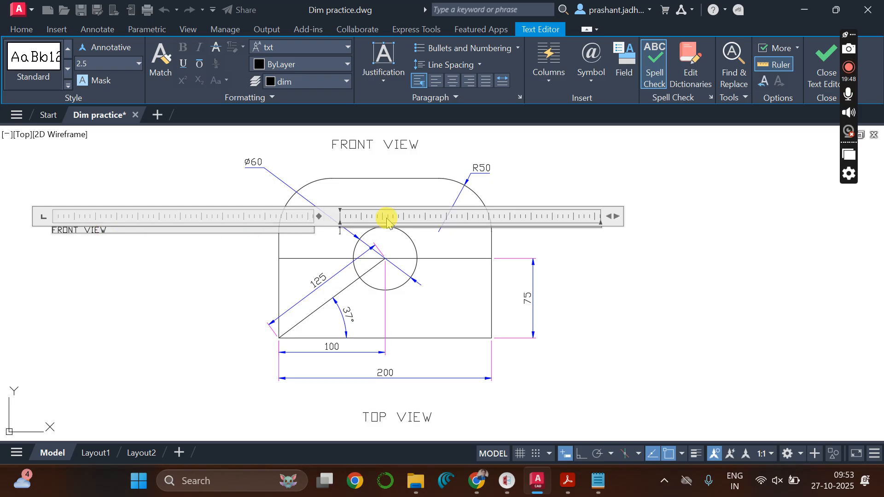
pyautogui.moveTo(613, 216); pyautogui.dragTo(337, 229)
pyautogui.click(125, 230)
pyautogui.moveTo(126, 232); pyautogui.dragTo(136, 294)
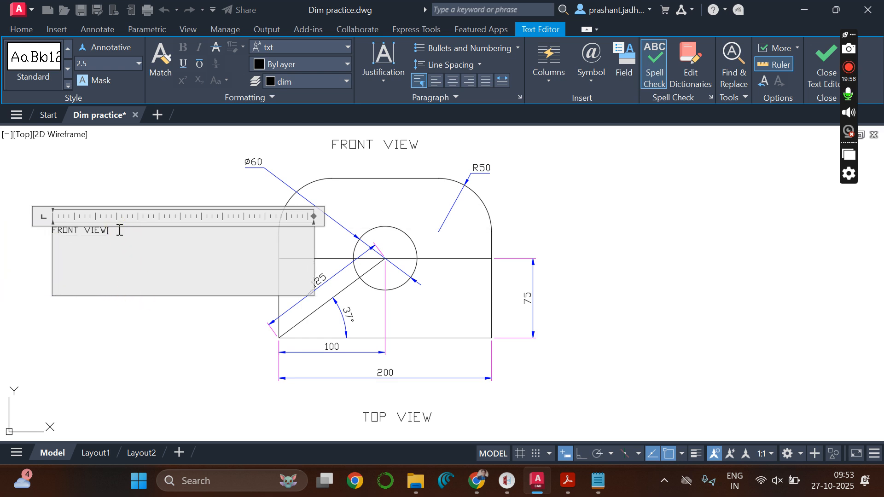
pyautogui.moveTo(147, 293); pyautogui.dragTo(162, 233)
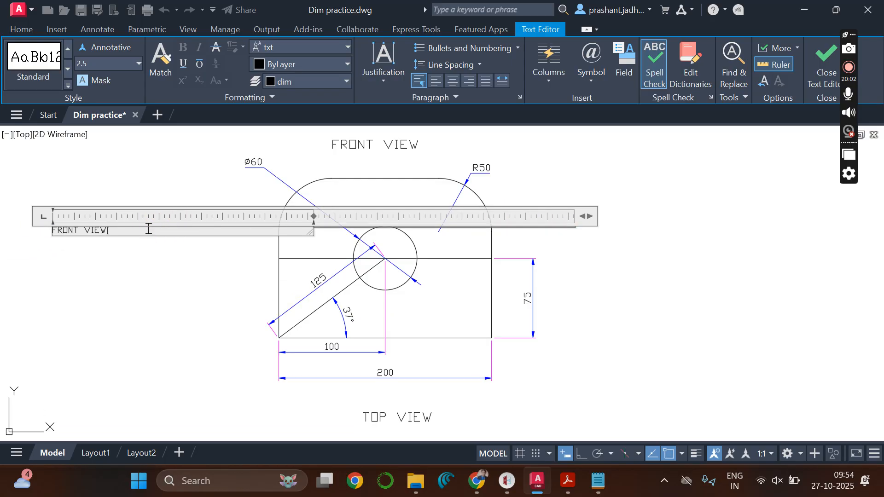
pyautogui.moveTo(312, 216); pyautogui.dragTo(225, 216)
pyautogui.click(118, 277)
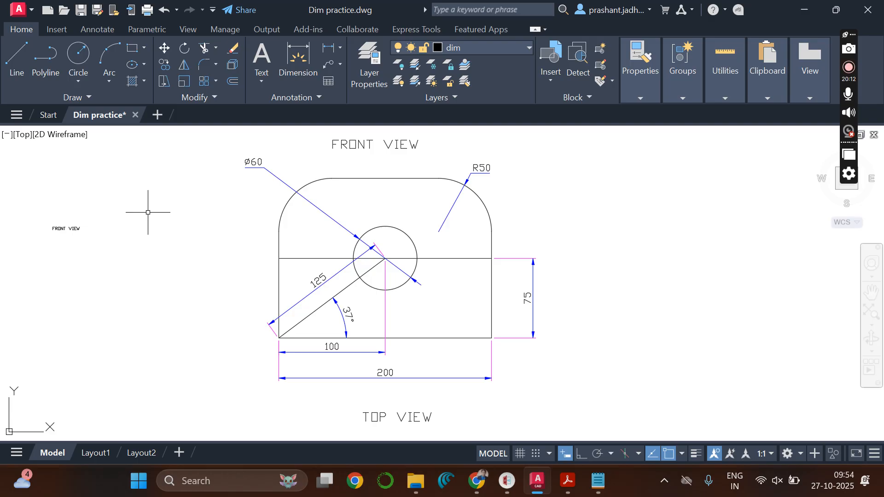
# - Set the height of all characters in the small FRONT VIEW text beside the outline to 10
pyautogui.click(72, 227)
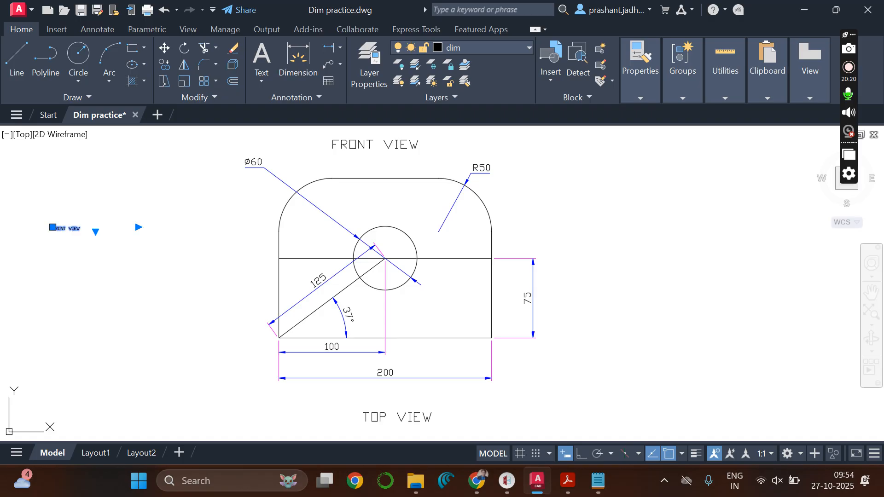
pyautogui.doubleClick(69, 229)
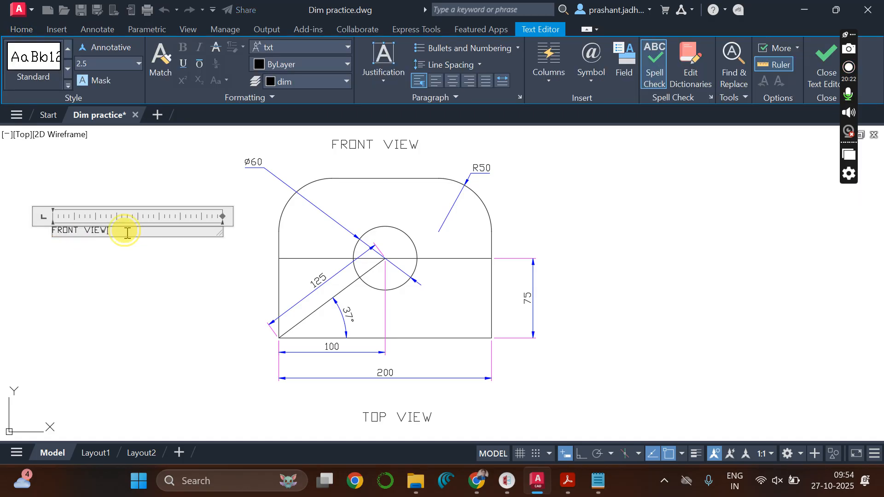
pyautogui.moveTo(127, 232); pyautogui.dragTo(55, 229)
pyautogui.click(109, 62)
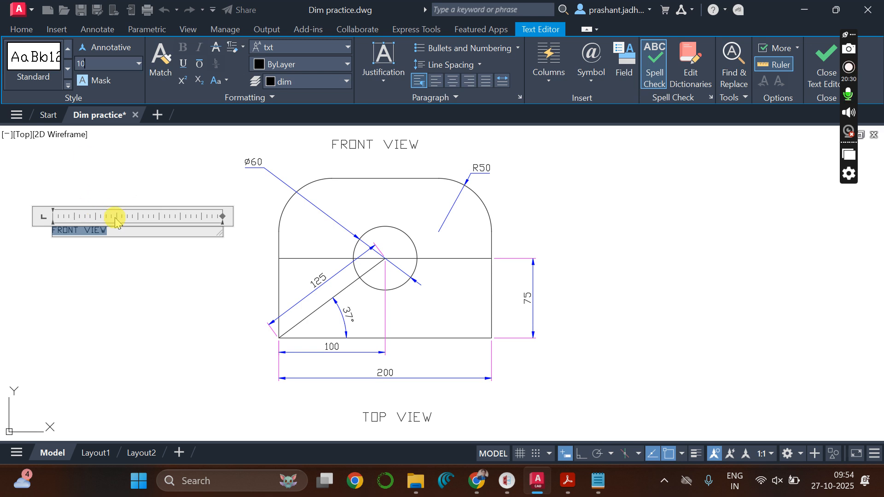
pyautogui.moveTo(87, 60); pyautogui.dragTo(69, 64)
pyautogui.press('Return')
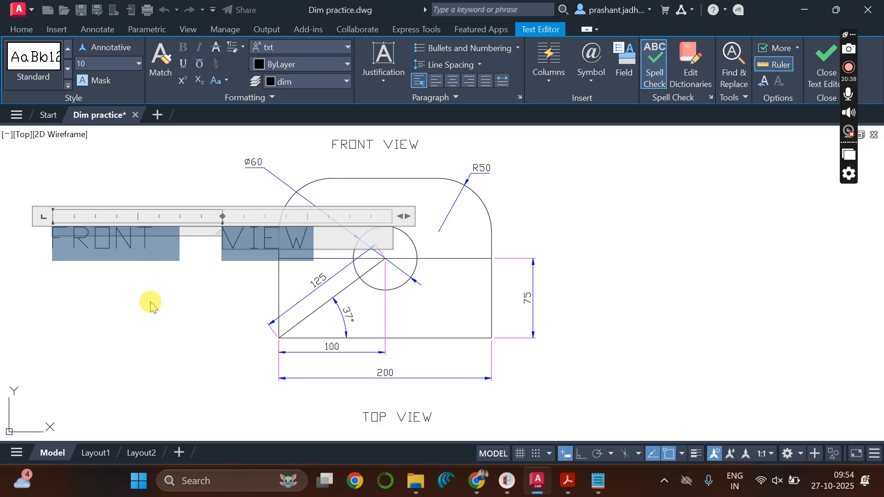
pyautogui.click(817, 73)
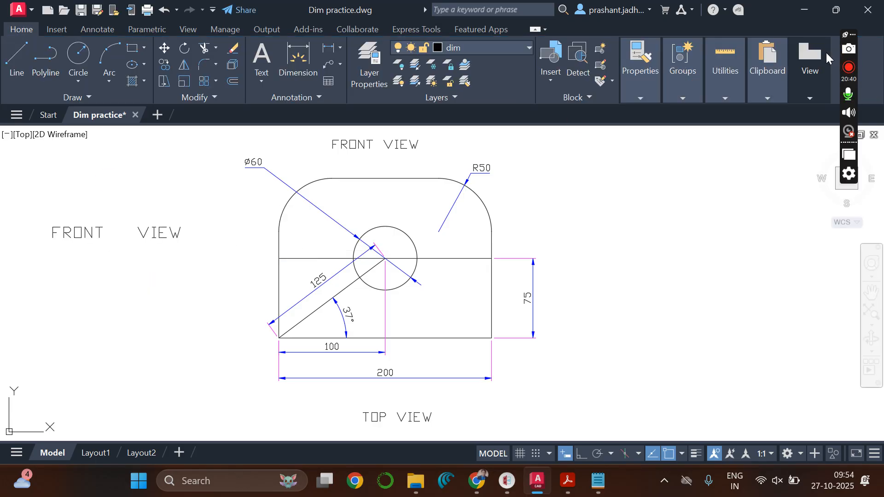
# - Widen the first column of the enlarged FRONT VIEW text so both words sit together on one line
pyautogui.click(148, 232)
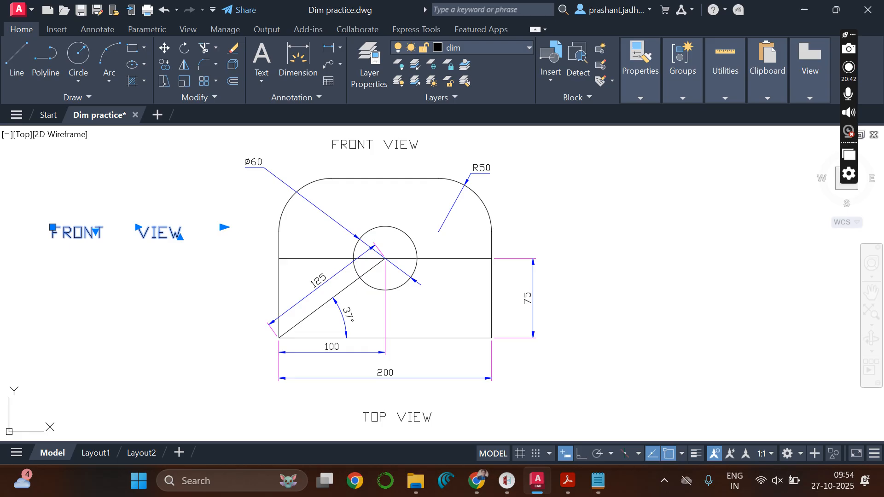
pyautogui.doubleClick(138, 231)
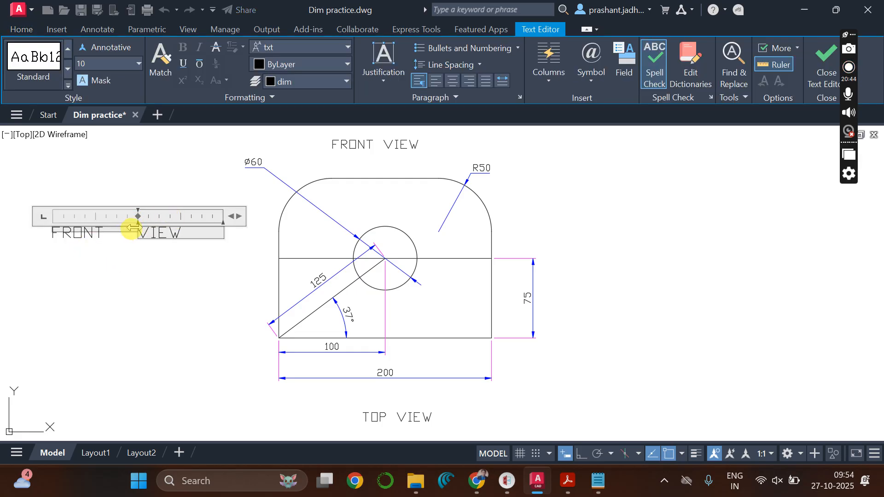
pyautogui.moveTo(138, 220); pyautogui.dragTo(168, 219)
pyautogui.click(158, 266)
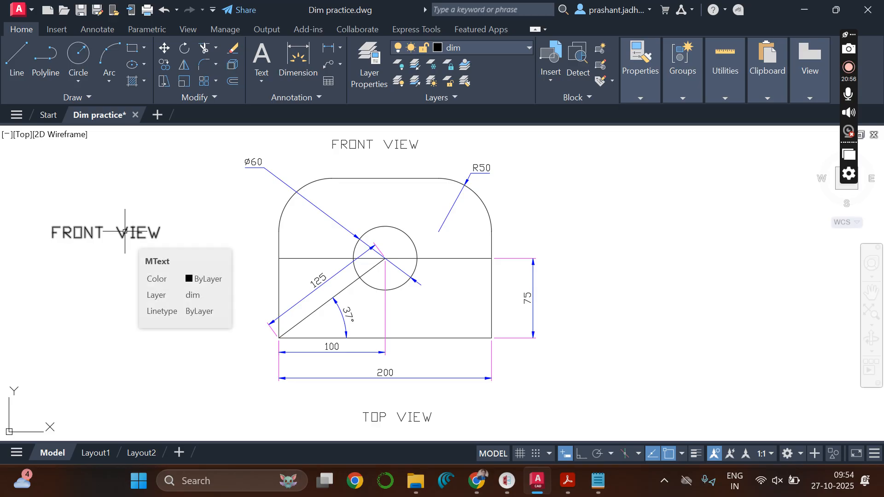
pyautogui.scroll(-4, 124, 232)
pyautogui.scroll(4, 174, 253)
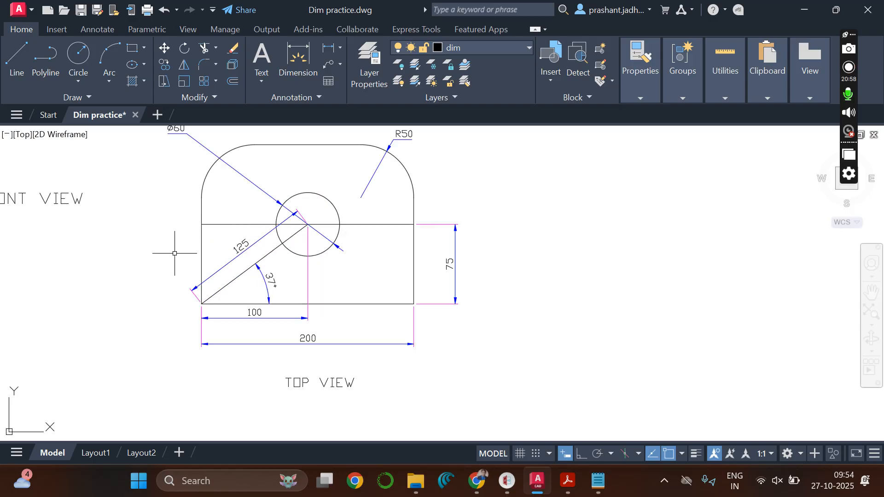
pyautogui.scroll(-6, 134, 230)
pyautogui.click(134, 229)
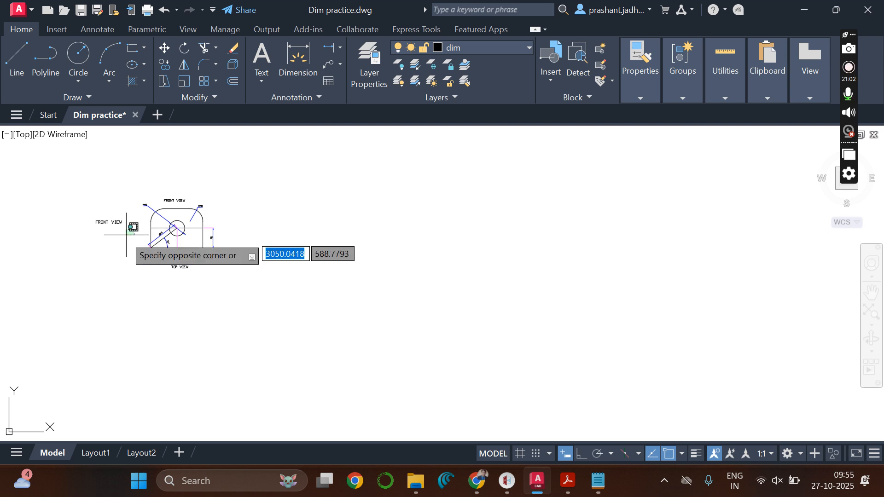
pyautogui.click(122, 239)
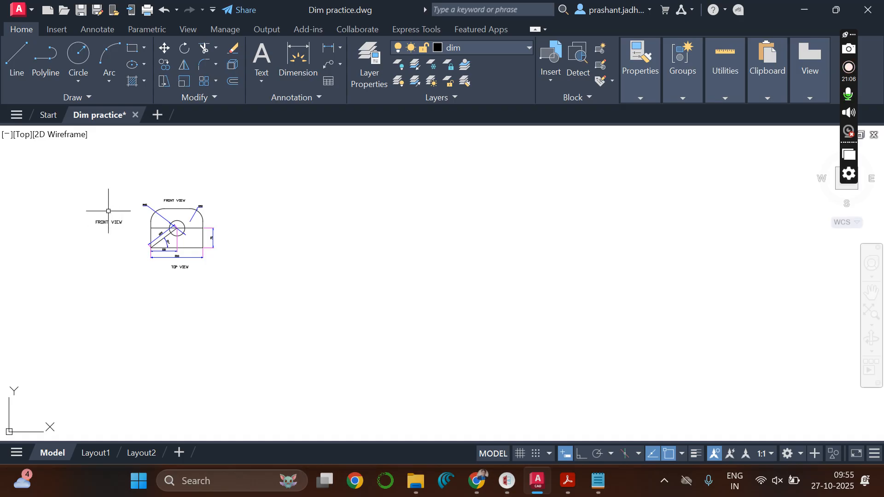
# - Save the Dim practice drawing
pyautogui.scroll(2, 108, 211)
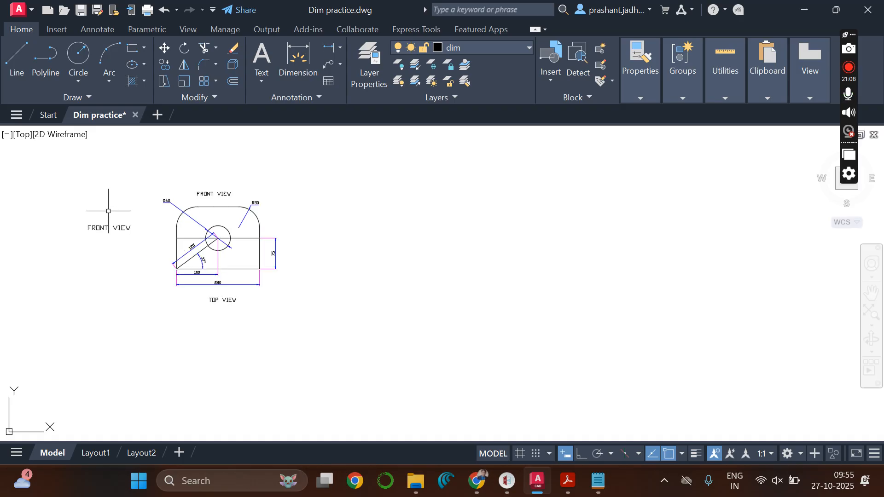
pyautogui.scroll(2, 108, 210)
pyautogui.hotkey('ctrl', 's')
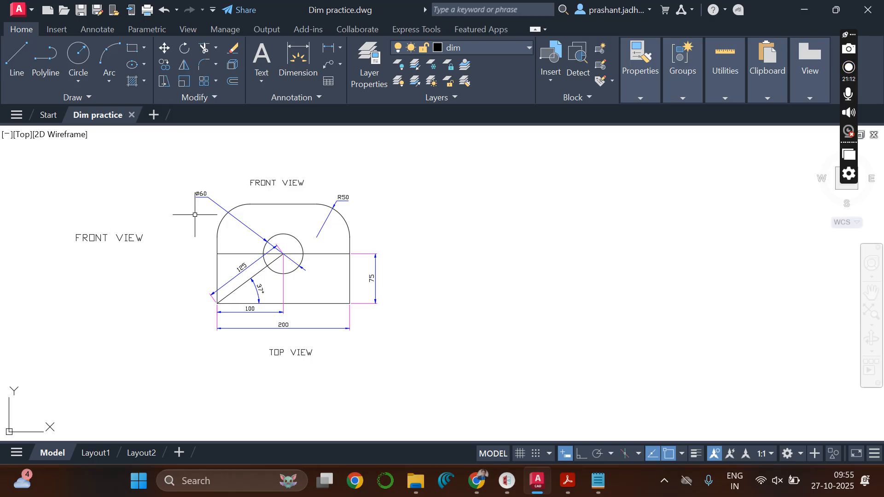